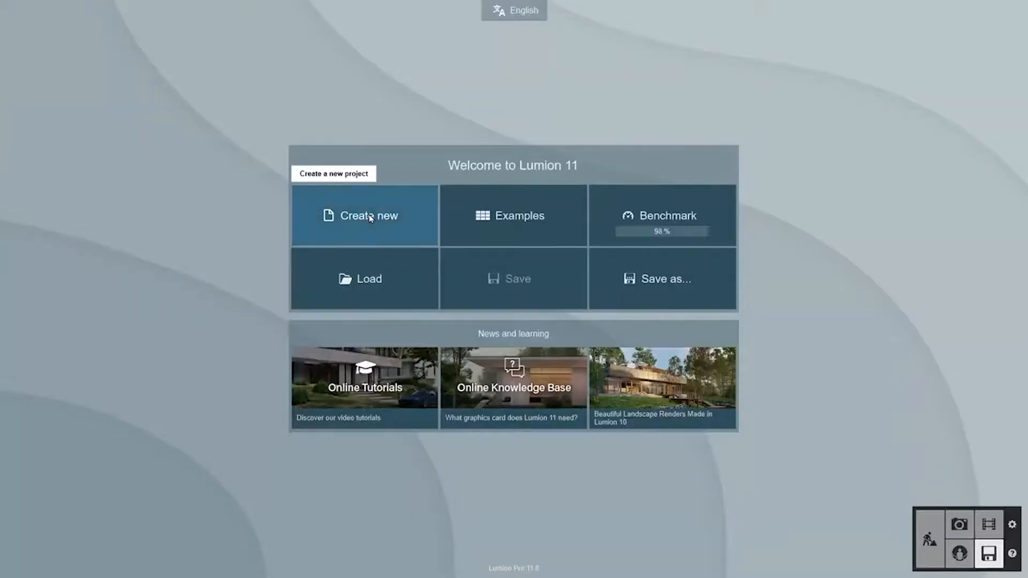
Step: Create a new project on the green plain and place the imported Van Mannen villa model at the scene's origin
{"action": "left_click", "coordinate": [377, 205]}
{"action": "left_click", "coordinate": [376, 205]}
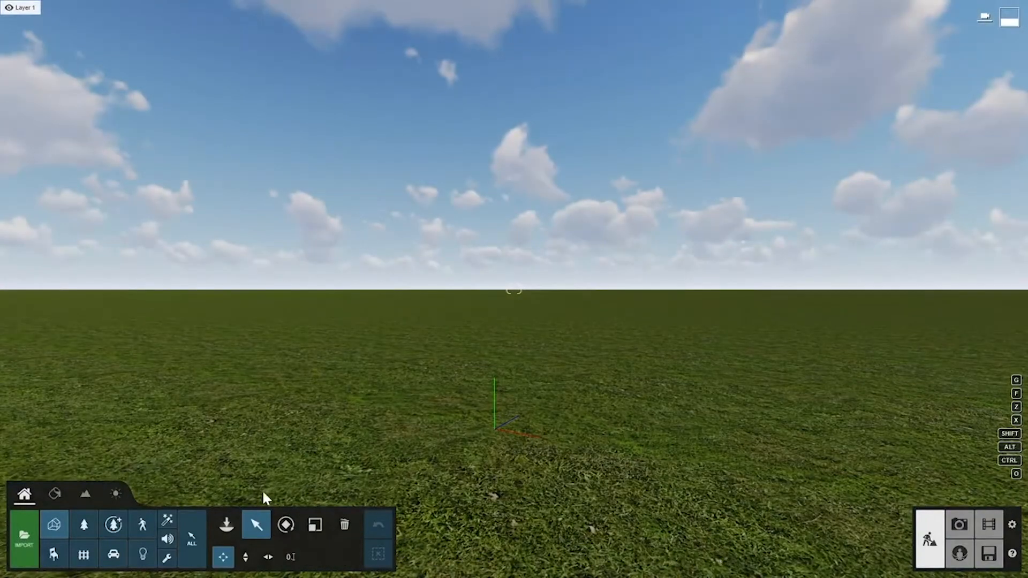
{"action": "left_click", "coordinate": [227, 524]}
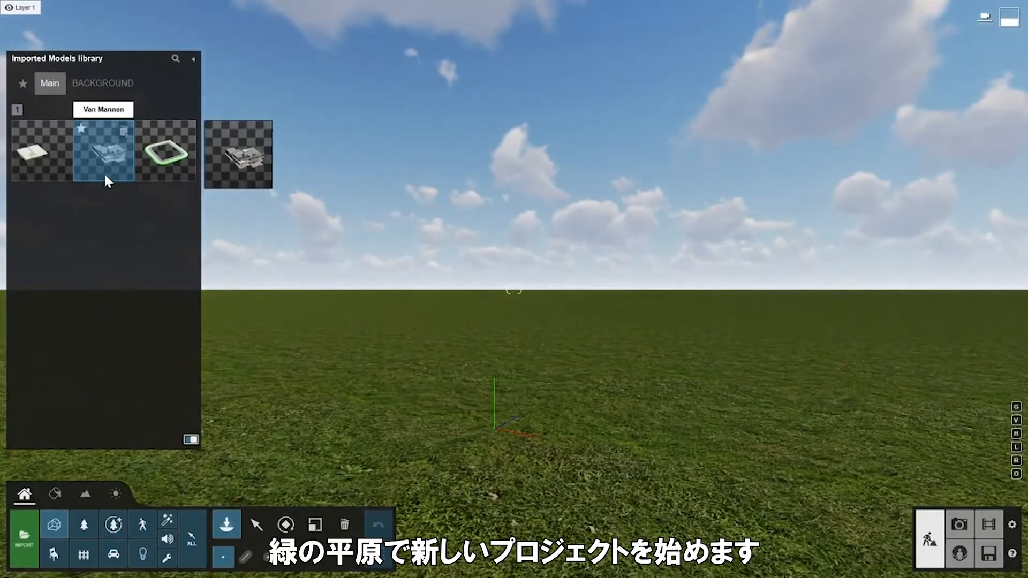
{"action": "left_click", "coordinate": [105, 175]}
{"action": "left_click", "coordinate": [489, 380]}
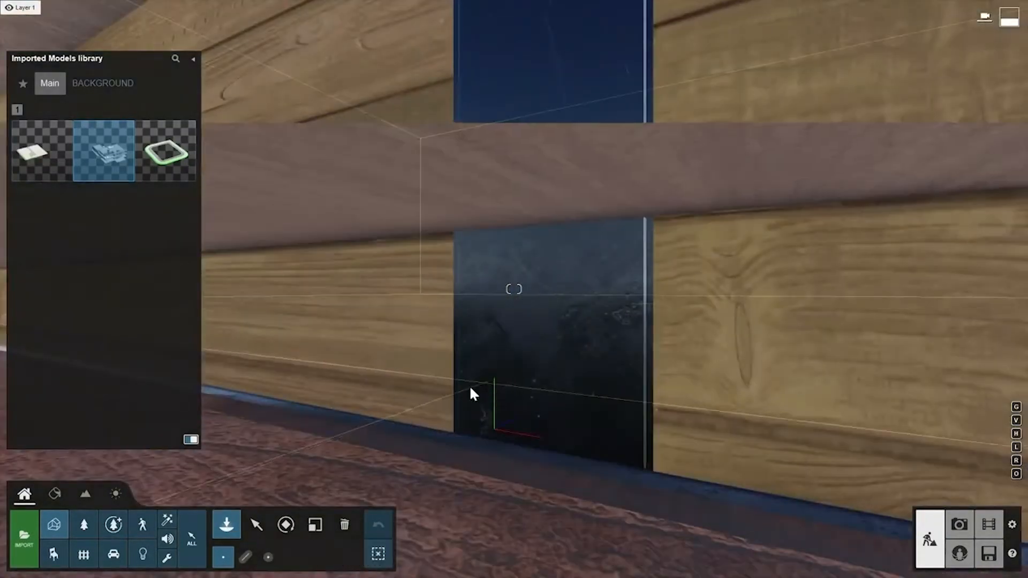
{"action": "left_click", "coordinate": [255, 525]}
{"action": "key", "text": "s"}
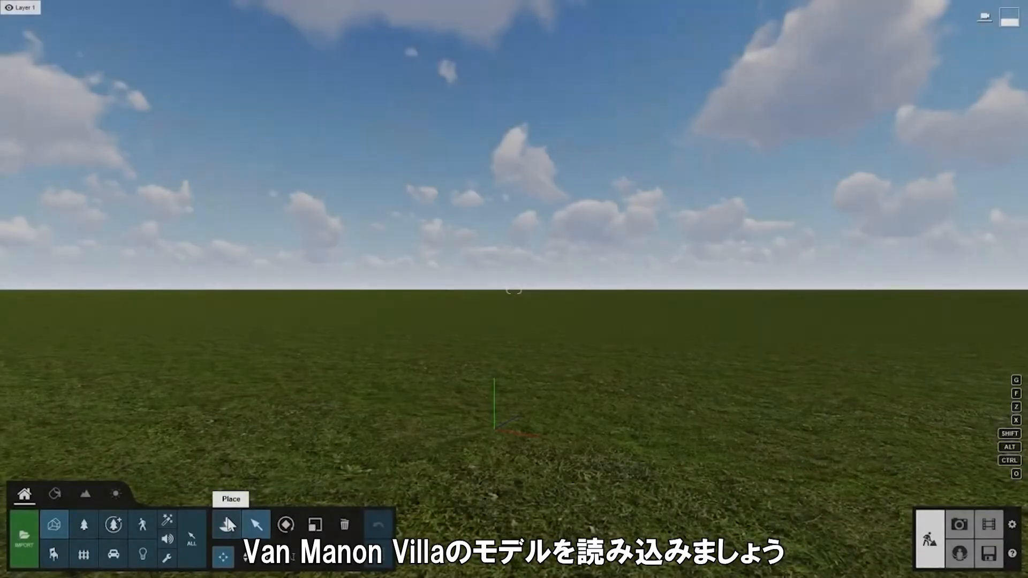
Step: Look in the imported models library and load the white two-storey villa from the example projects
{"action": "left_click", "coordinate": [228, 525]}
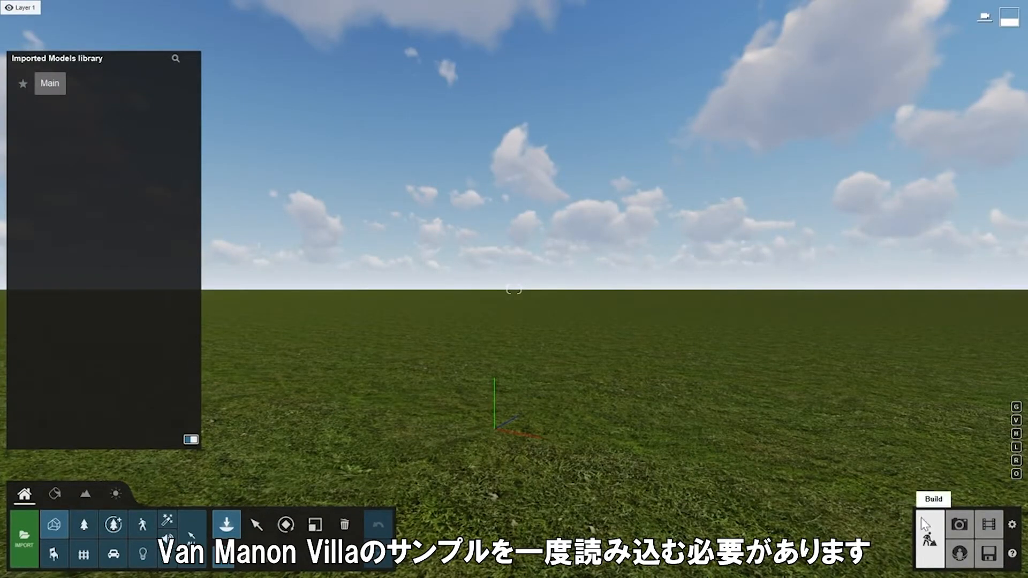
{"action": "left_click", "coordinate": [987, 554]}
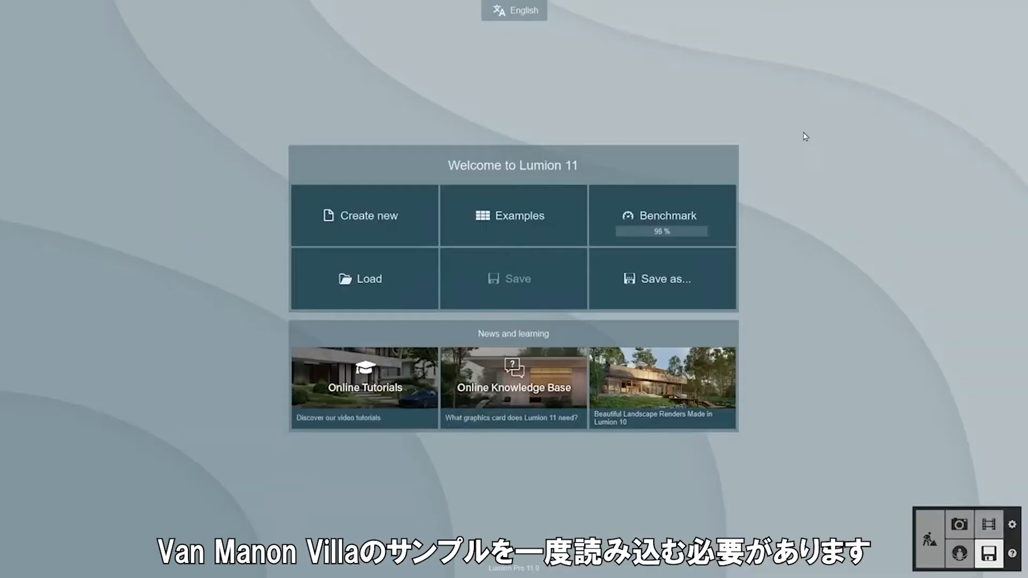
{"action": "left_click", "coordinate": [513, 216]}
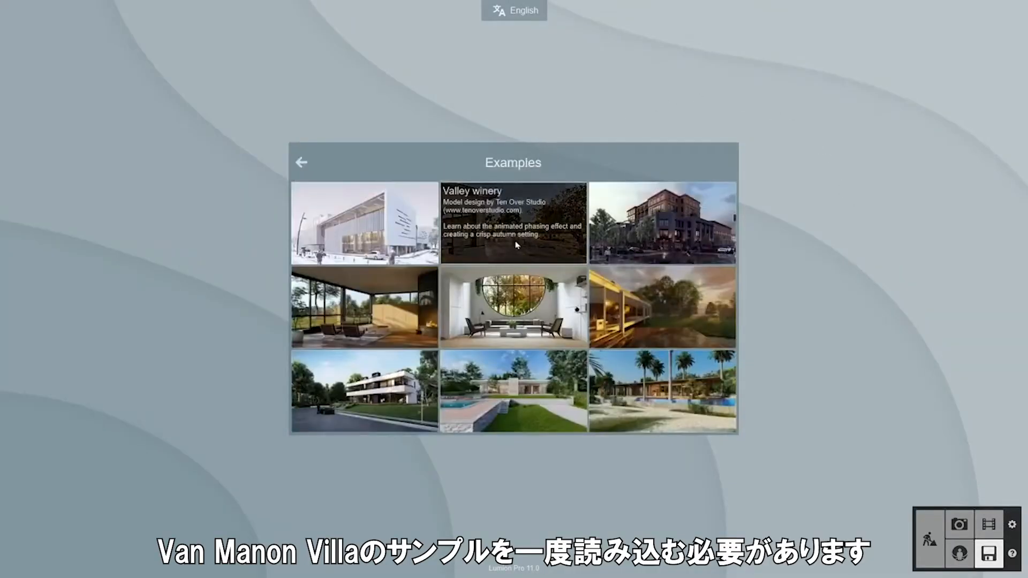
{"action": "left_click", "coordinate": [397, 397]}
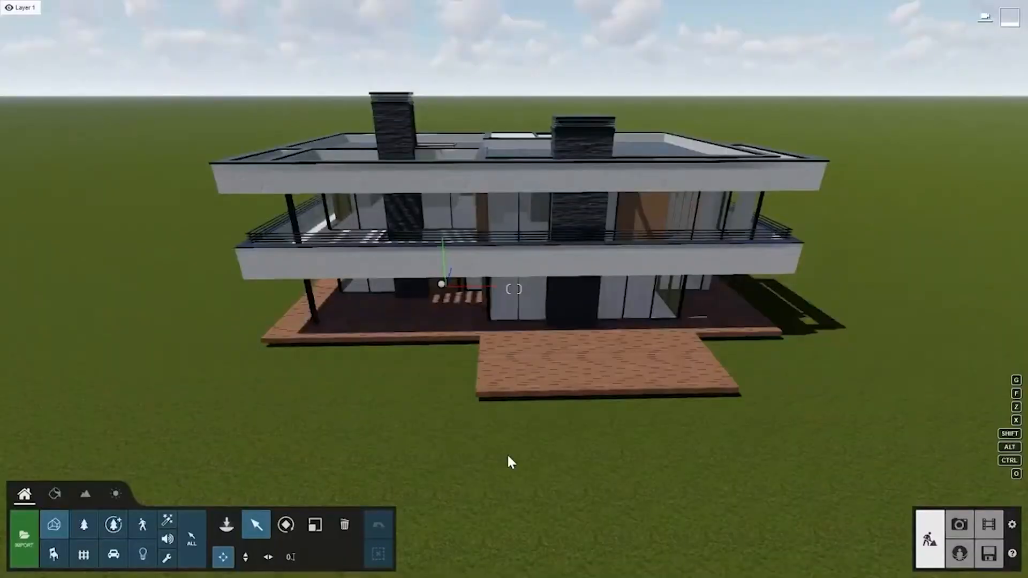
Step: Store the current front view of the villa as the first photo shot
{"action": "left_click", "coordinate": [959, 526]}
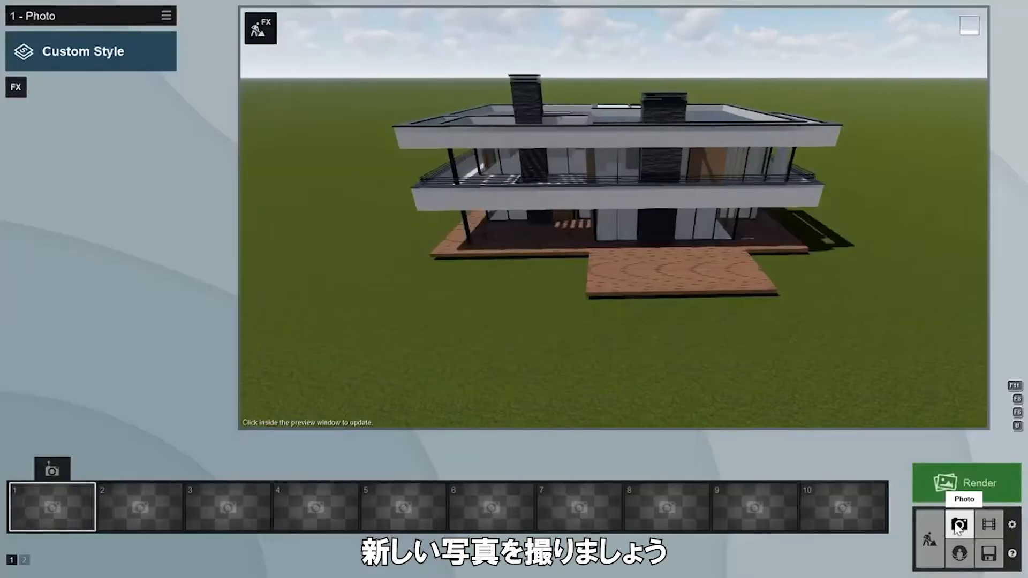
{"action": "mouse_move", "coordinate": [56, 494]}
{"action": "left_click", "coordinate": [52, 472]}
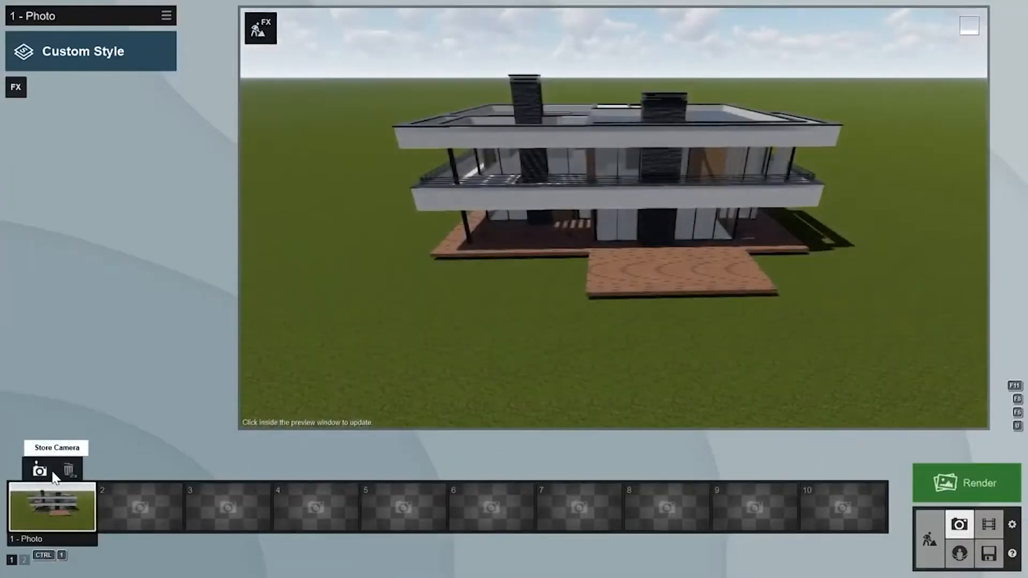
Step: Add the Photo Matching effect to the shot and open it for editing
{"action": "left_click", "coordinate": [15, 88]}
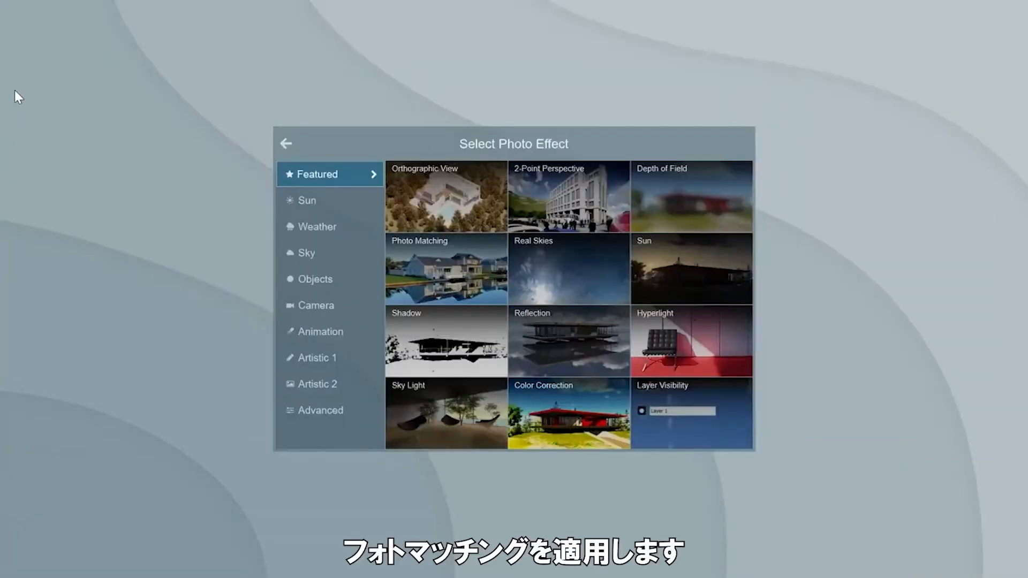
{"action": "left_click", "coordinate": [451, 253]}
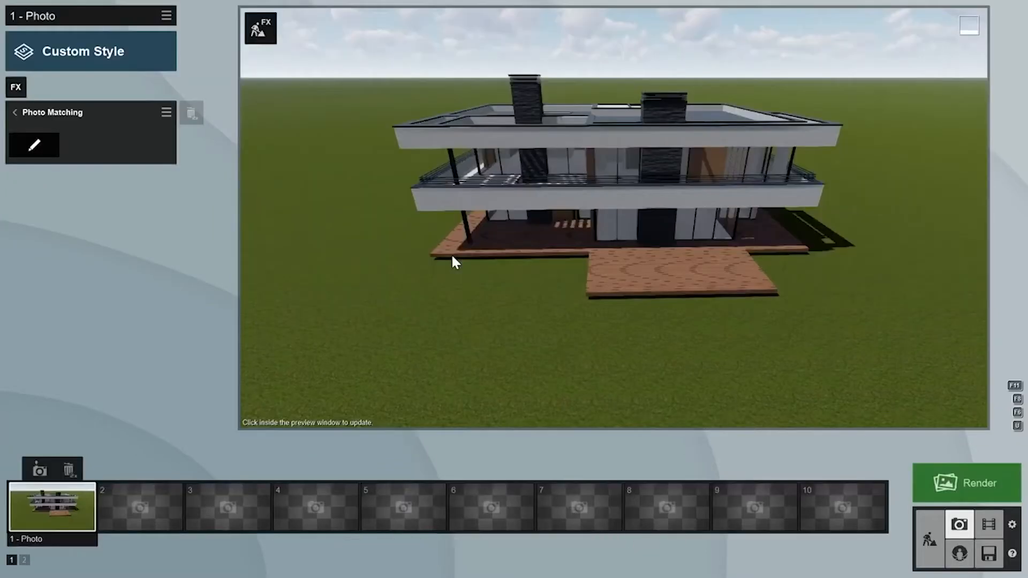
{"action": "left_click", "coordinate": [43, 150]}
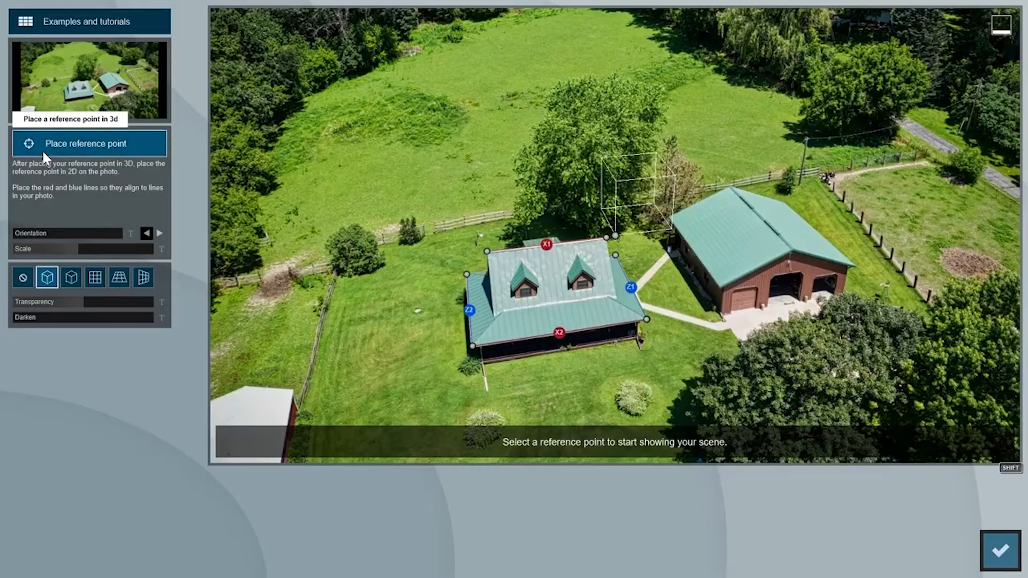
Step: Try the waterfront houses example and load the wooded street photo with the white house as the matching image
{"action": "left_click", "coordinate": [85, 29]}
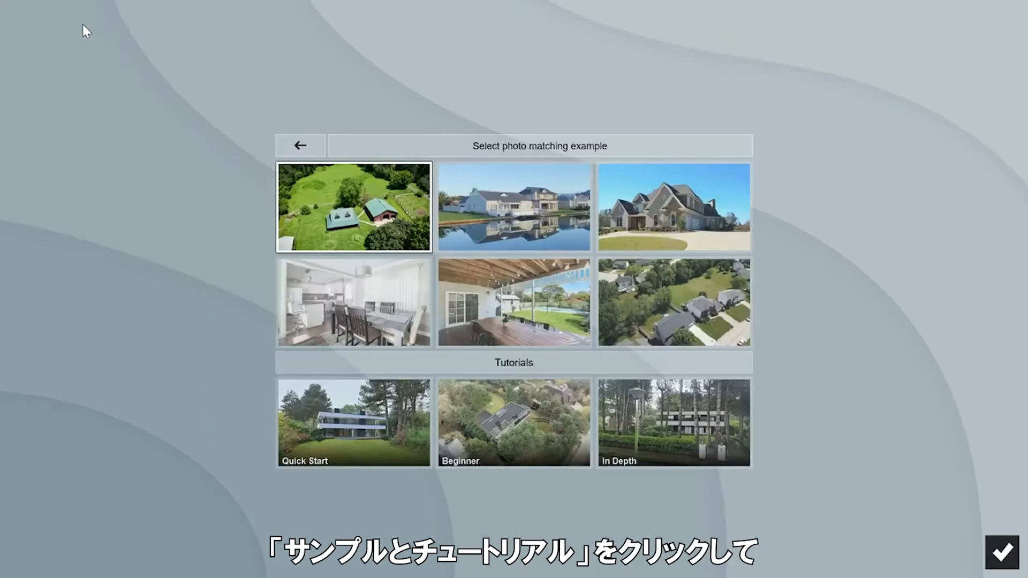
{"action": "left_click", "coordinate": [470, 200]}
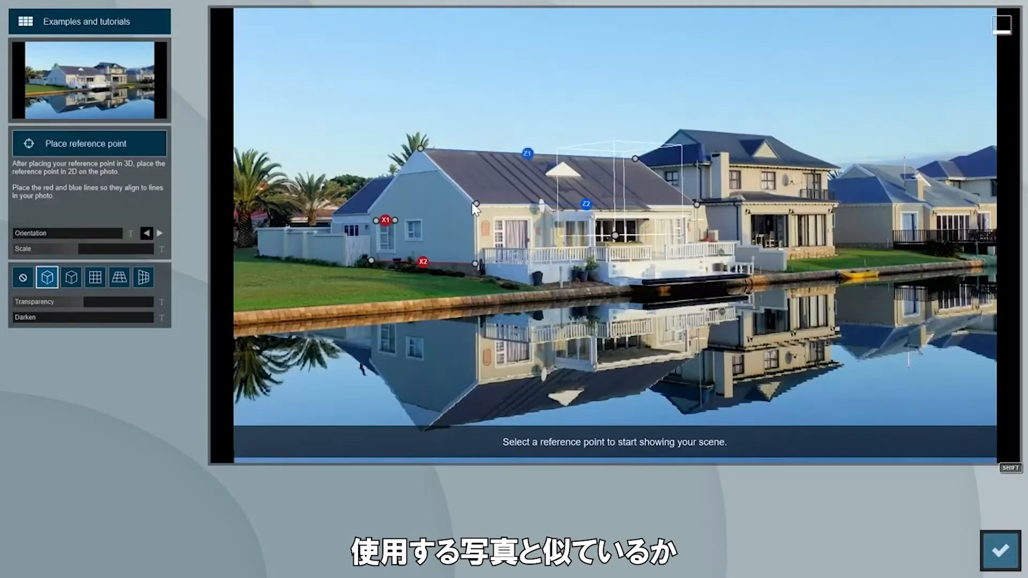
{"action": "left_click", "coordinate": [99, 97]}
{"action": "double_click", "coordinate": [280, 158]}
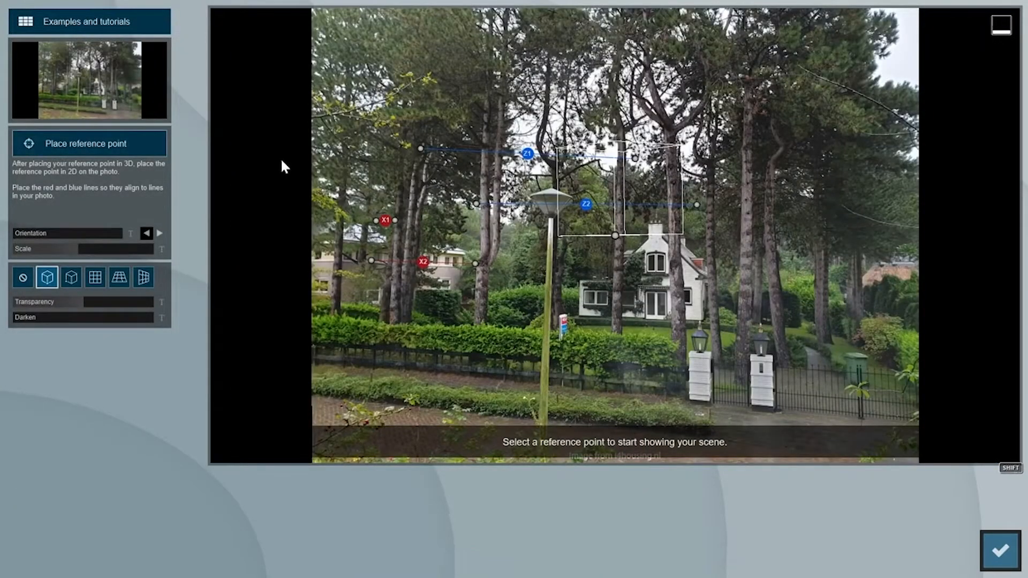
Step: Align the red X1 line with the houses' roof level and the X2 line with their base across the photo
{"action": "left_click", "coordinate": [702, 319]}
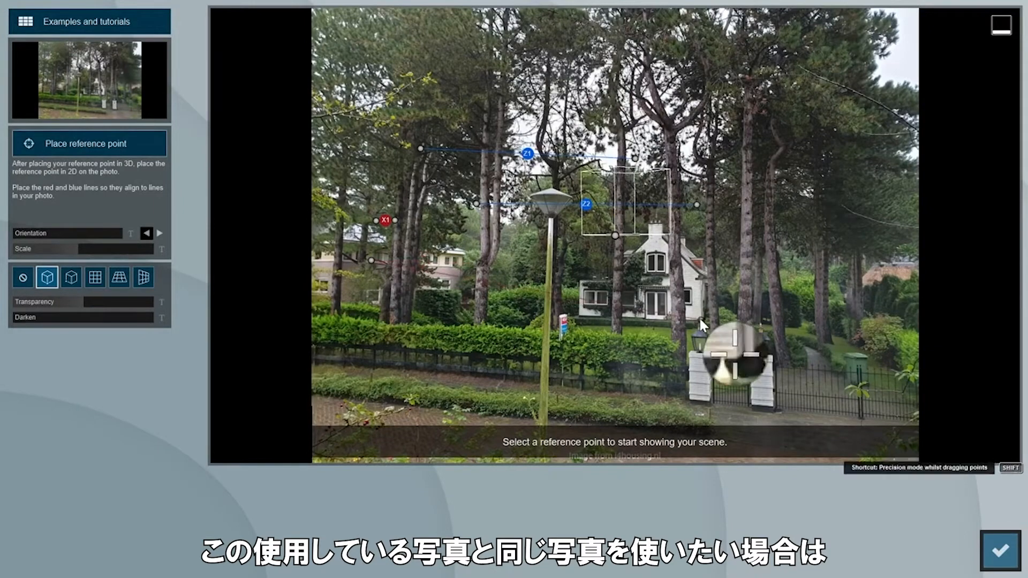
{"action": "left_click", "coordinate": [320, 305]}
{"action": "left_click_drag", "start_coordinate": [665, 219], "coordinate": [661, 223]}
{"action": "left_click_drag", "start_coordinate": [377, 221], "coordinate": [366, 230]}
Step: Align the blue Z1 and Z2 lines with the receding side of the white house, using its roof and base
{"action": "left_click_drag", "start_coordinate": [477, 204], "coordinate": [702, 326]}
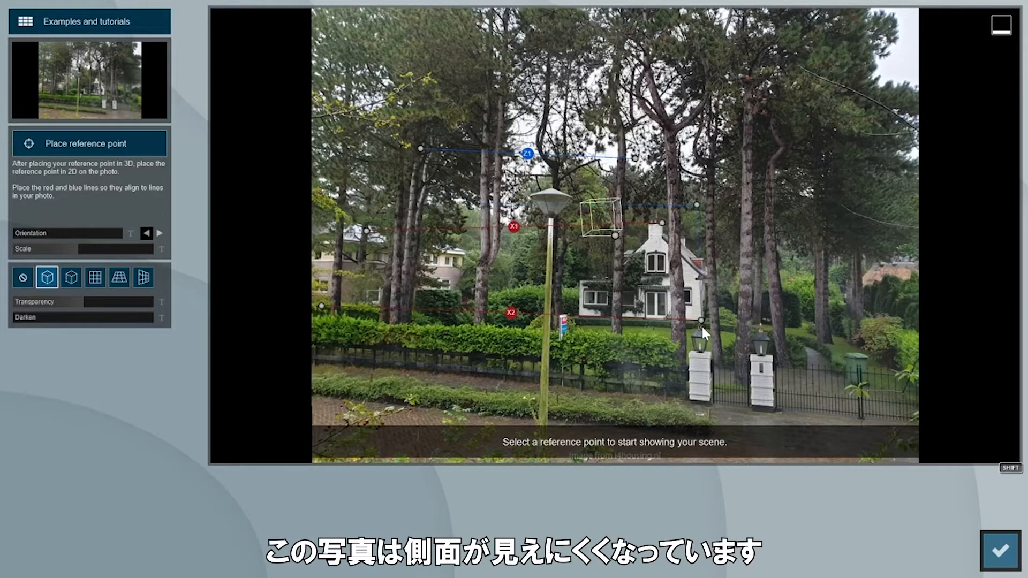
{"action": "mouse_move", "coordinate": [699, 202]}
{"action": "left_mouse_down"}
{"action": "mouse_move", "coordinate": [760, 274]}
{"action": "mouse_move", "coordinate": [768, 264]}
{"action": "left_mouse_up"}
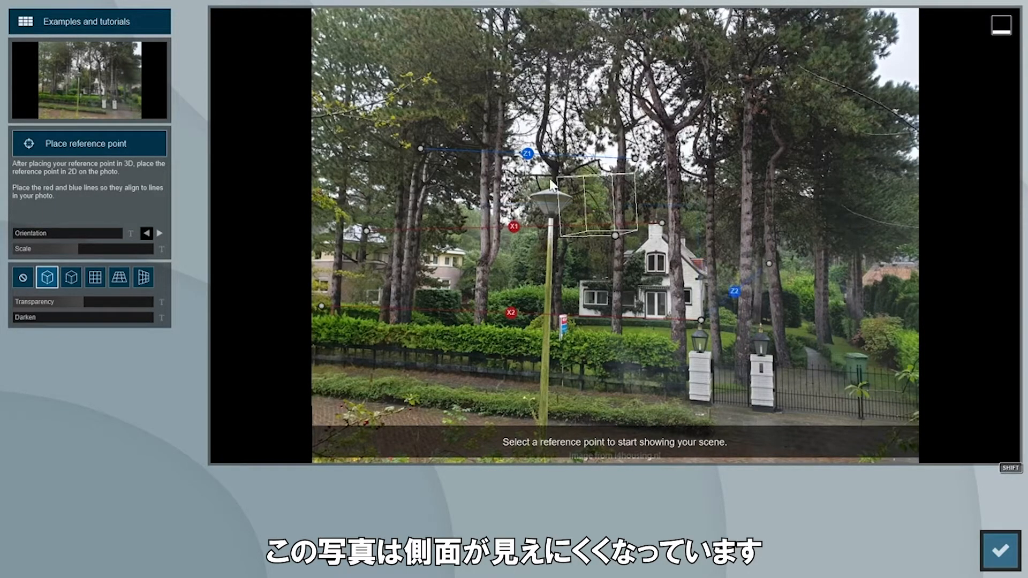
{"action": "left_click_drag", "start_coordinate": [420, 149], "coordinate": [663, 229]}
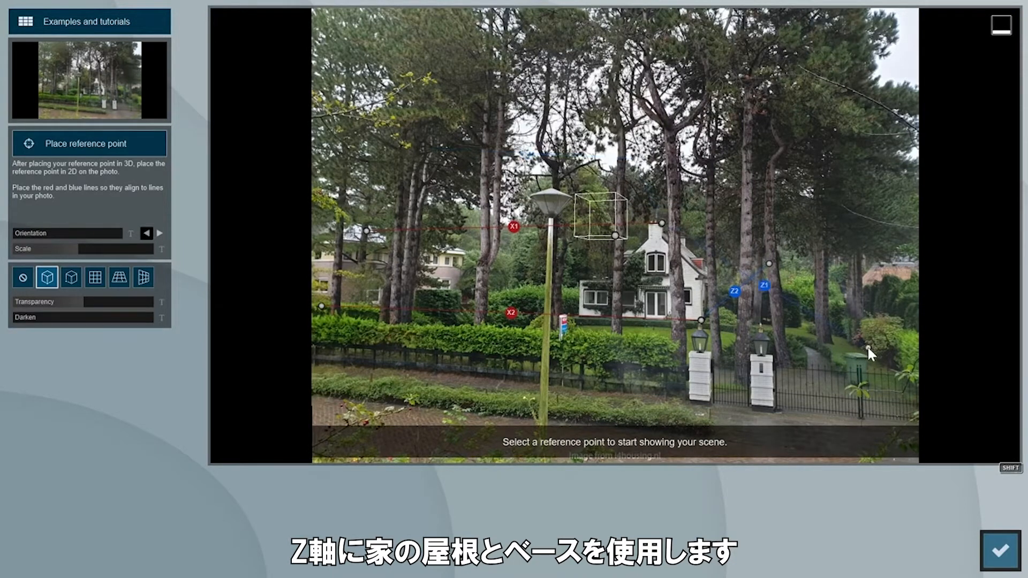
Step: Place the 3D reference point on the front corner of the villa's wooden deck
{"action": "left_click", "coordinate": [86, 144]}
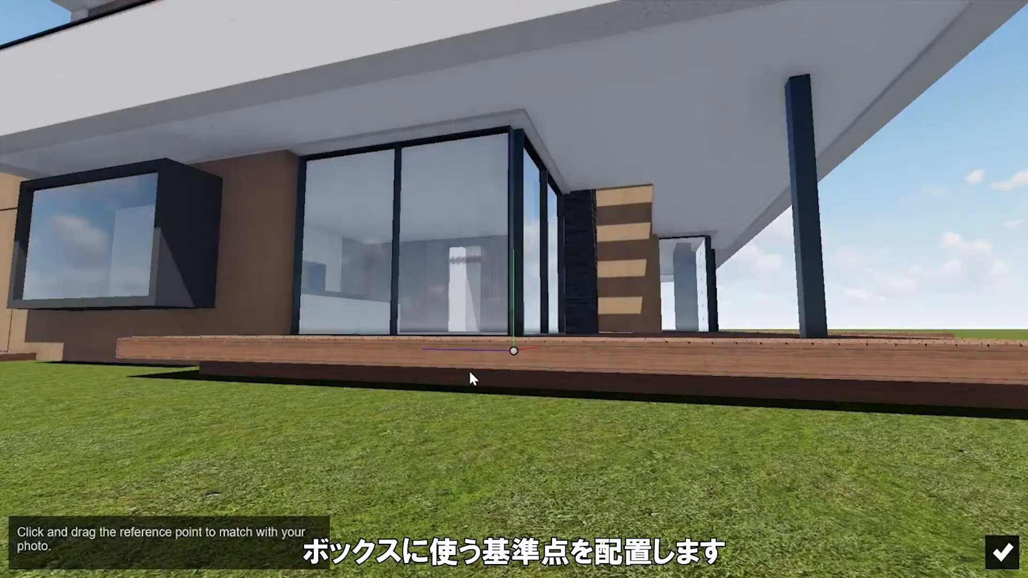
{"action": "key", "text": "s"}
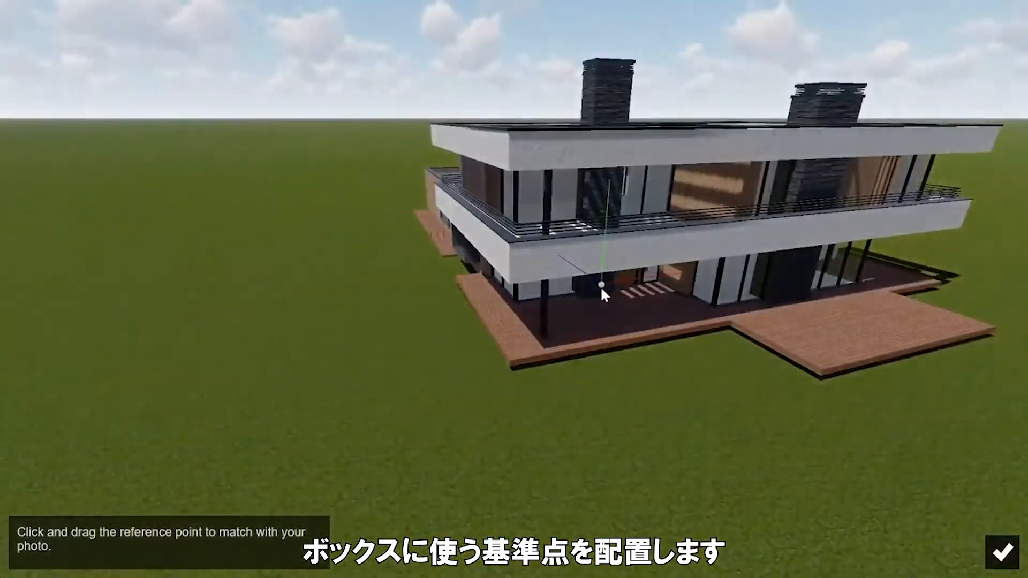
{"action": "left_click_drag", "start_coordinate": [601, 288], "coordinate": [512, 360]}
{"action": "left_click", "coordinate": [1002, 552]}
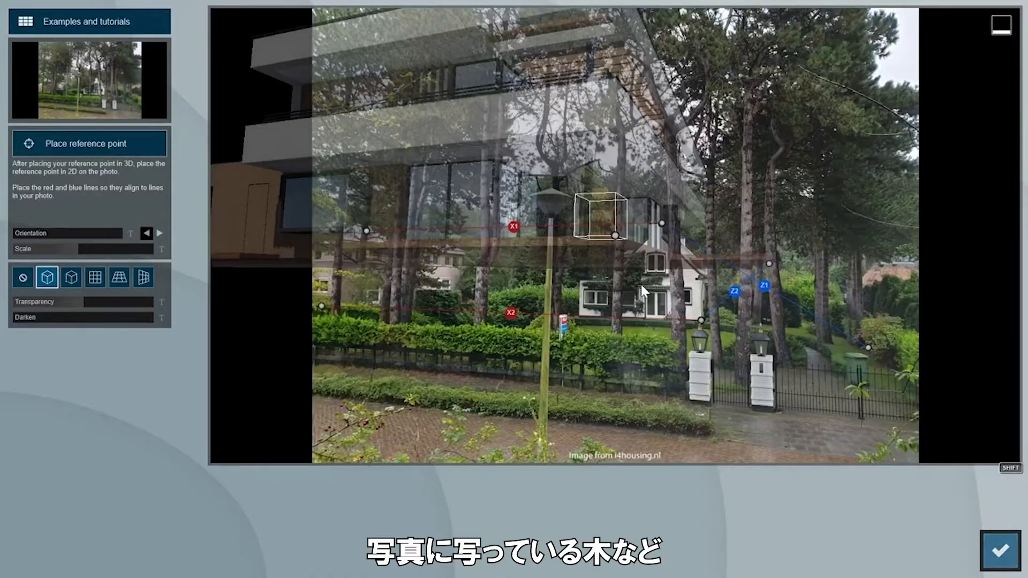
Step: Scale the villa down, move its reference point to the hedge by the lamp post and turn it to cover the white house
{"action": "left_click_drag", "start_coordinate": [79, 249], "coordinate": [68, 248]}
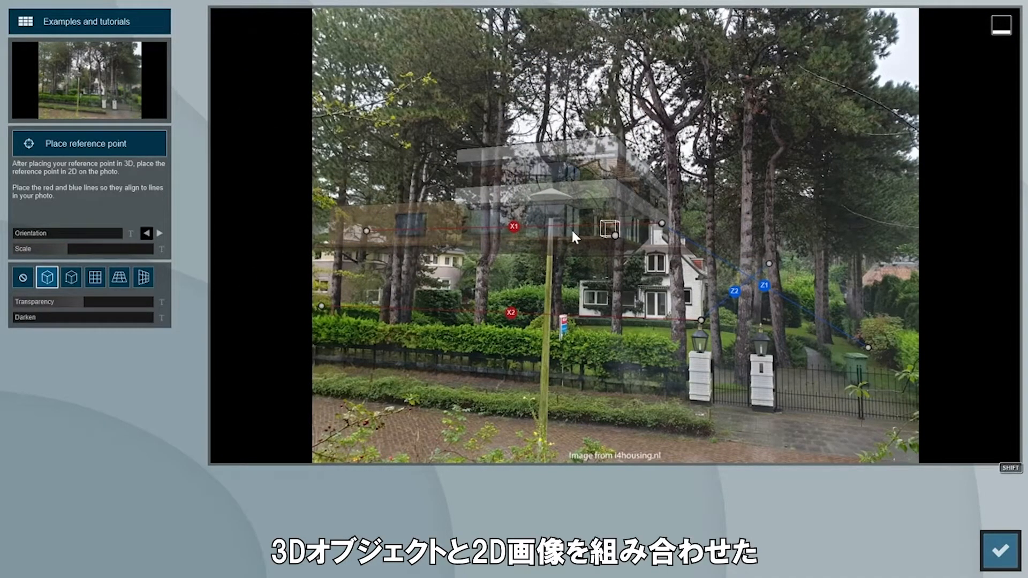
{"action": "left_click_drag", "start_coordinate": [611, 236], "coordinate": [561, 324]}
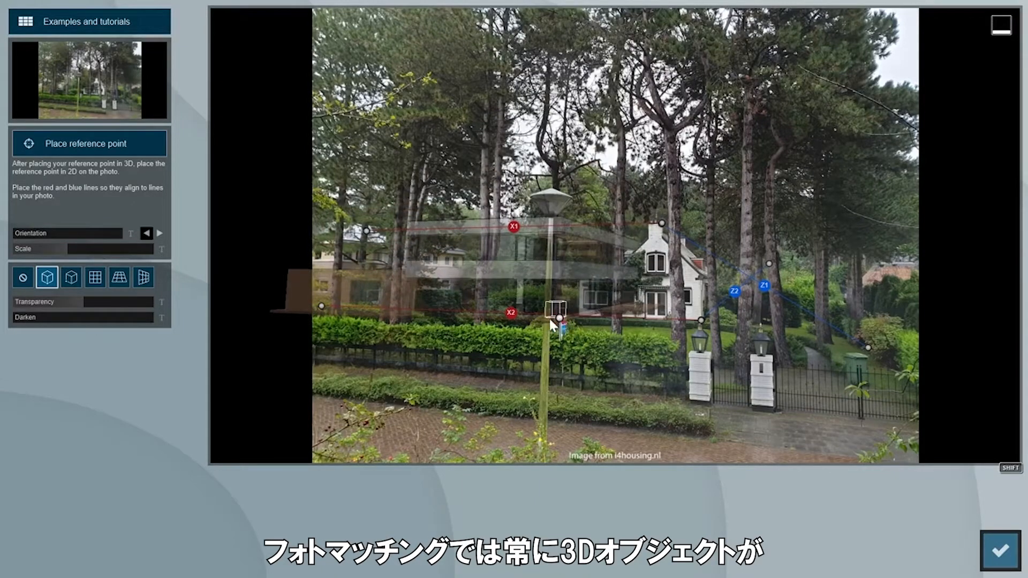
{"action": "mouse_move", "coordinate": [39, 236]}
{"action": "left_click_drag", "start_coordinate": [19, 235], "coordinate": [91, 241]}
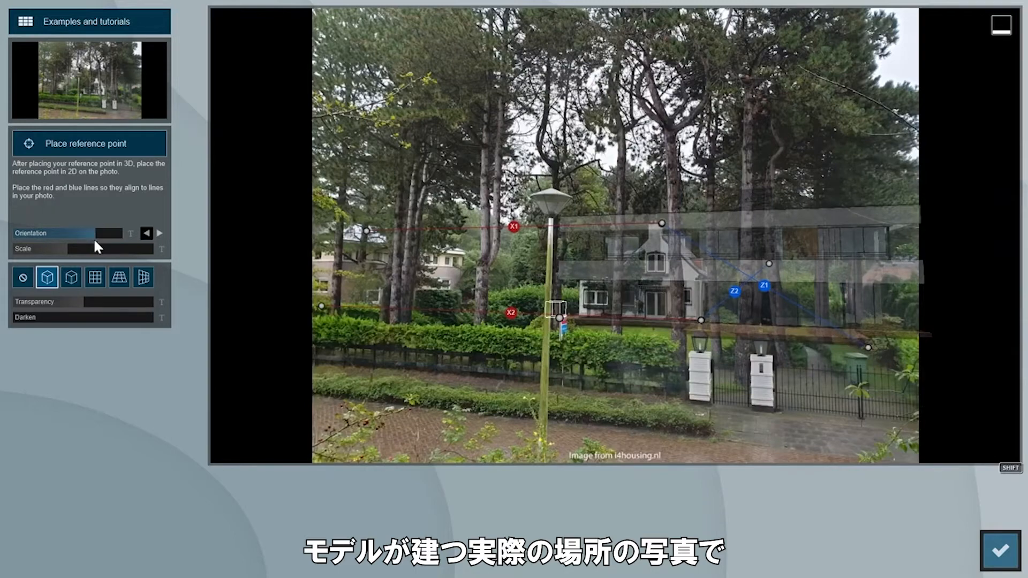
Step: Reduce the villa's scale slightly, shift its reference point along X2 to just left of the lamp post and apply the photo match
{"action": "left_click_drag", "start_coordinate": [67, 249], "coordinate": [65, 249]}
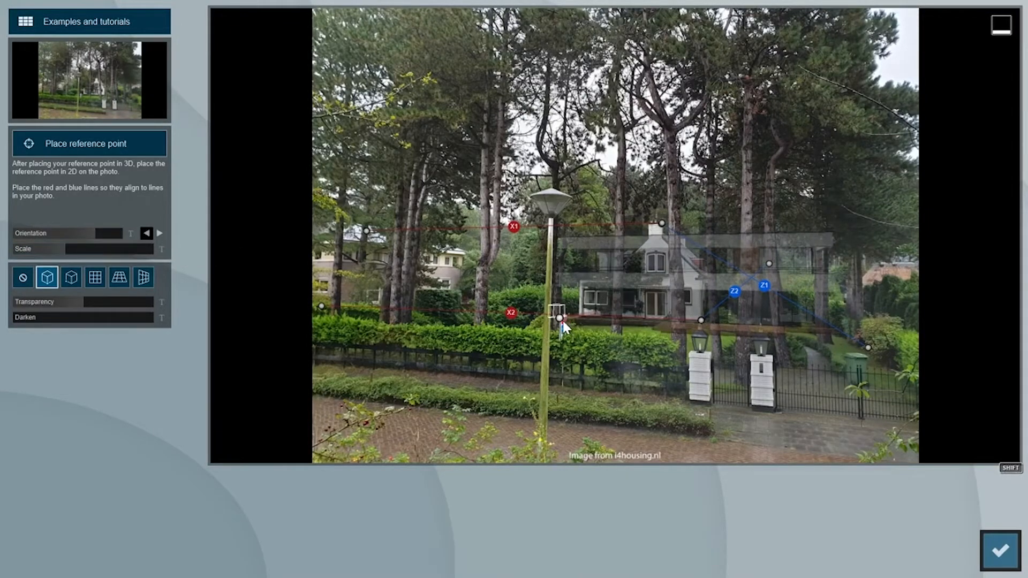
{"action": "mouse_move", "coordinate": [559, 320]}
{"action": "left_mouse_down"}
{"action": "mouse_move", "coordinate": [495, 317]}
{"action": "mouse_move", "coordinate": [521, 321]}
{"action": "left_mouse_up"}
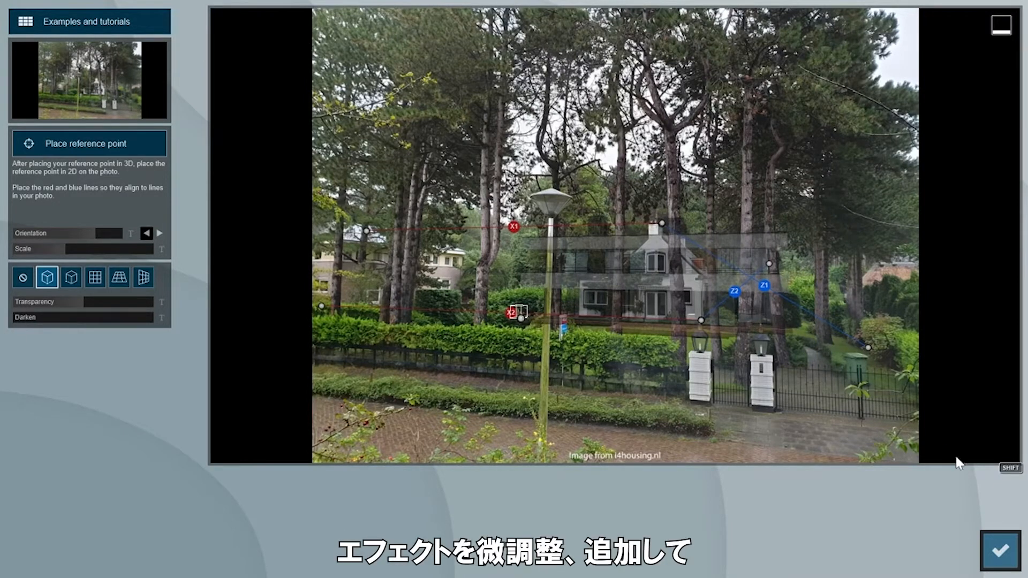
{"action": "left_click", "coordinate": [1001, 552]}
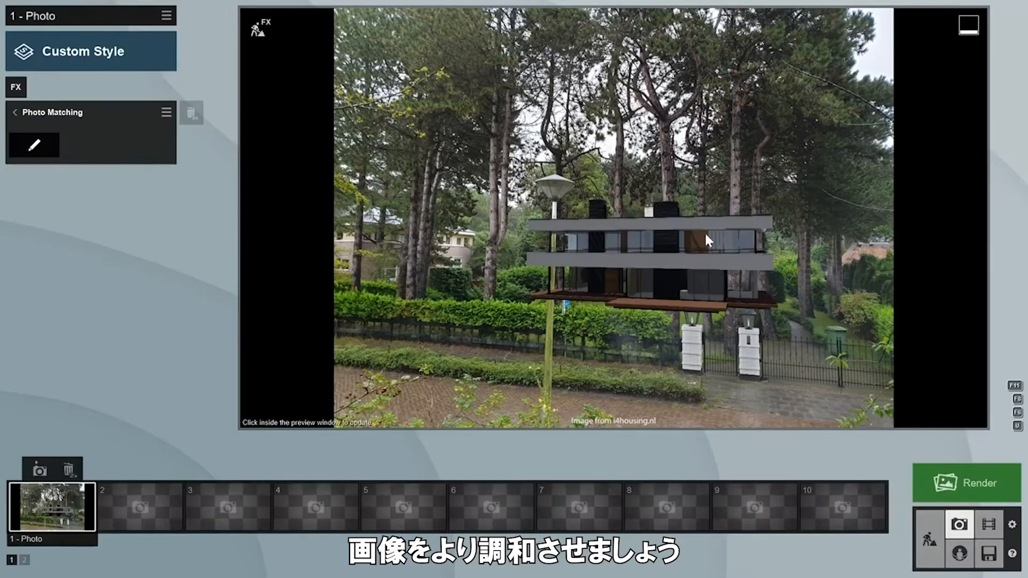
Step: Apply the Overcast style and adjust its Color Correction with Limit high at 0.6, a lower temperature and a lower tint
{"action": "left_click", "coordinate": [75, 62]}
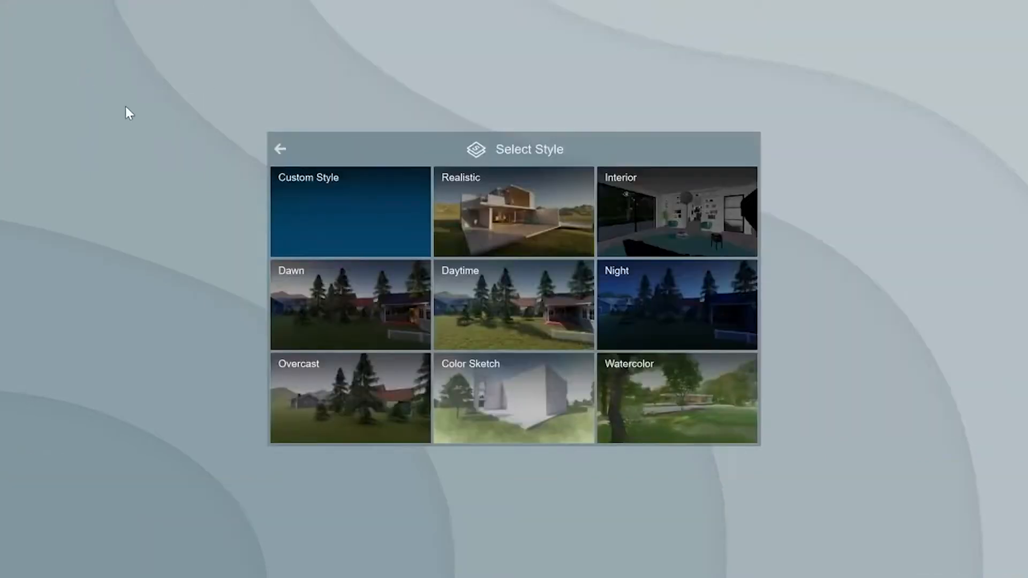
{"action": "left_click", "coordinate": [332, 381]}
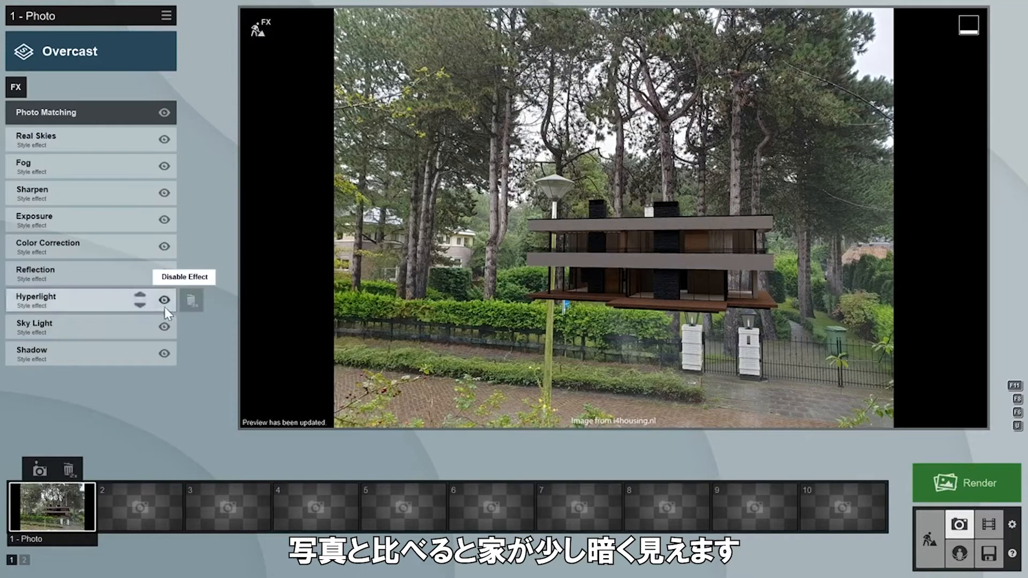
{"action": "left_click", "coordinate": [101, 246]}
{"action": "left_click_drag", "start_coordinate": [142, 261], "coordinate": [97, 262]}
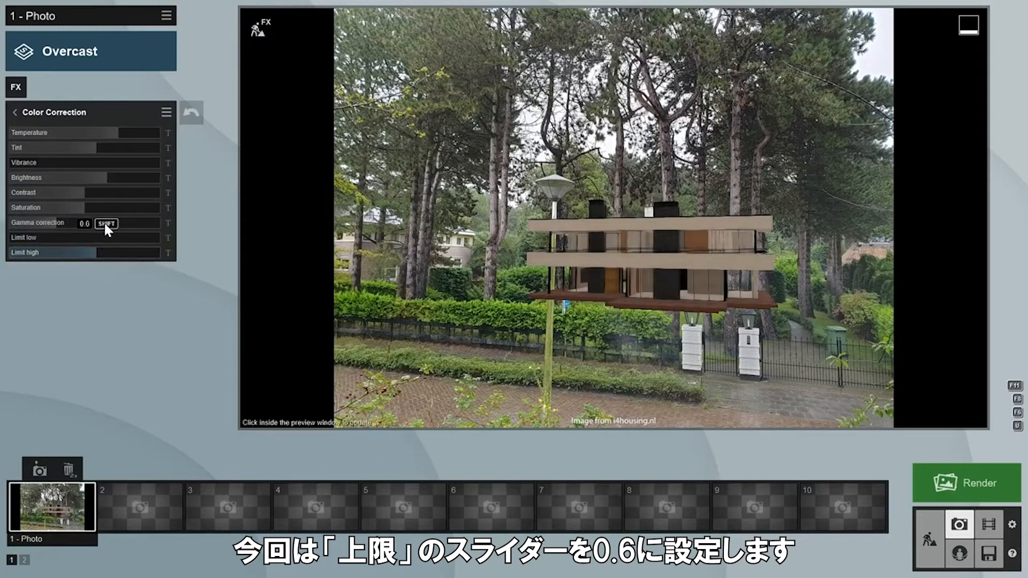
{"action": "left_click_drag", "start_coordinate": [116, 132], "coordinate": [78, 148]}
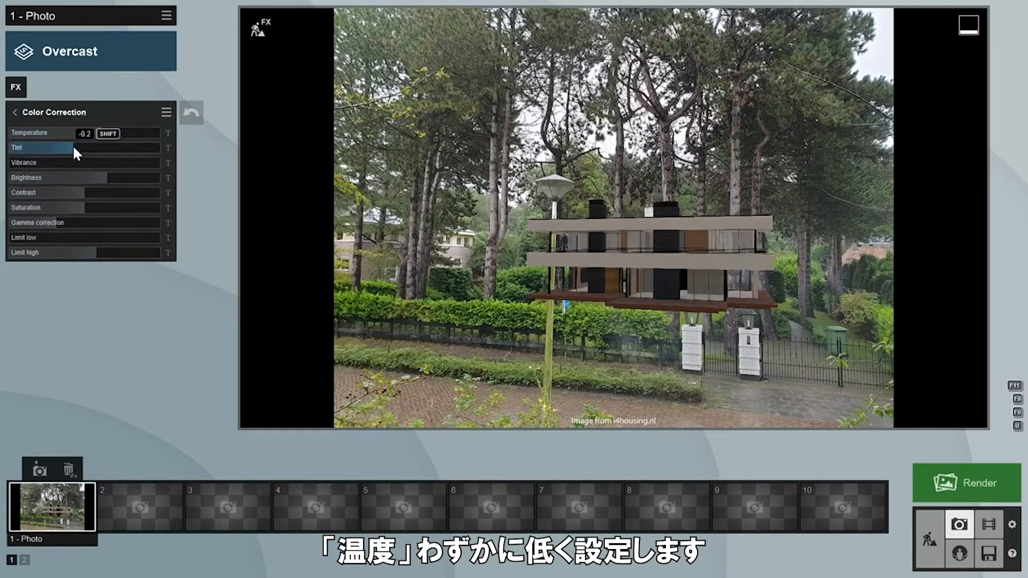
{"action": "left_click", "coordinate": [429, 204]}
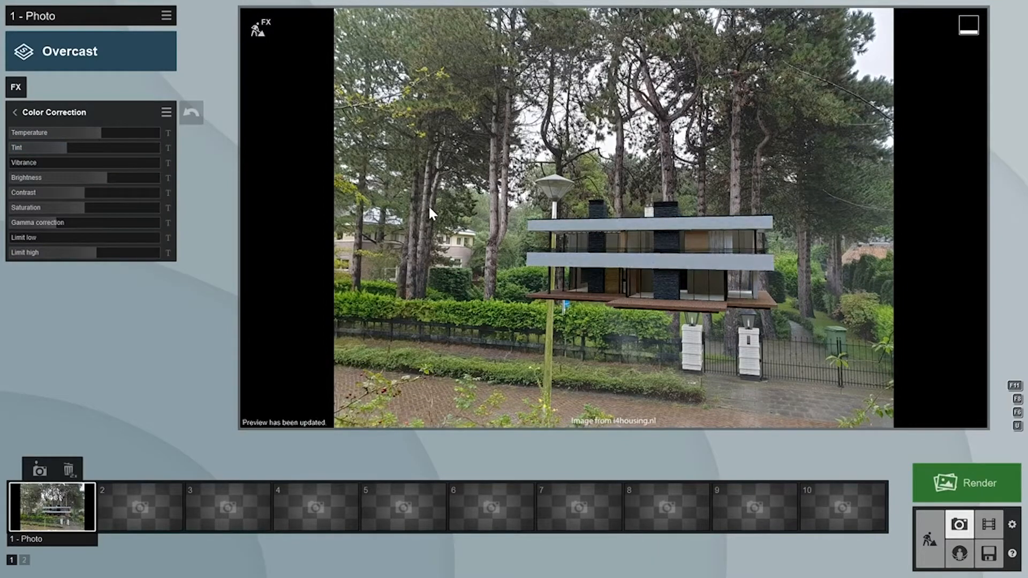
Step: Render the current shot at the Desktop size of 1920x1080 and save it as a JPG file
{"action": "left_click", "coordinate": [968, 484]}
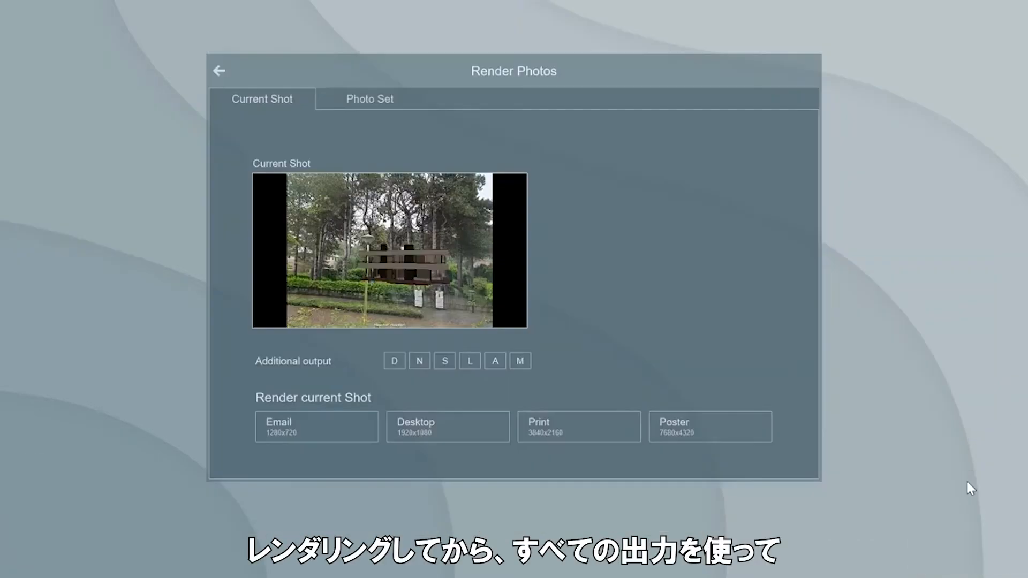
{"action": "left_click", "coordinate": [461, 433]}
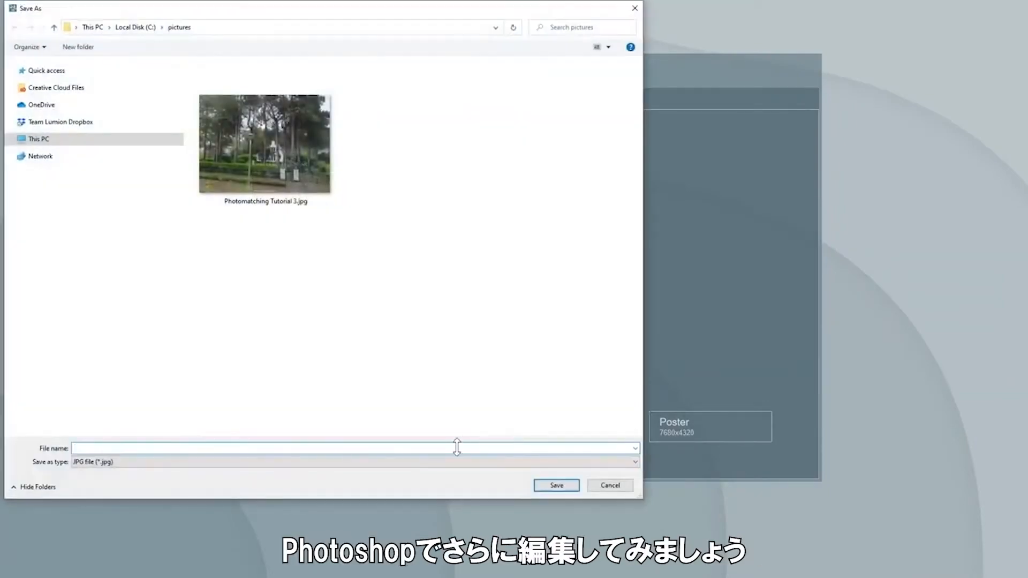
{"action": "key", "text": "Return"}
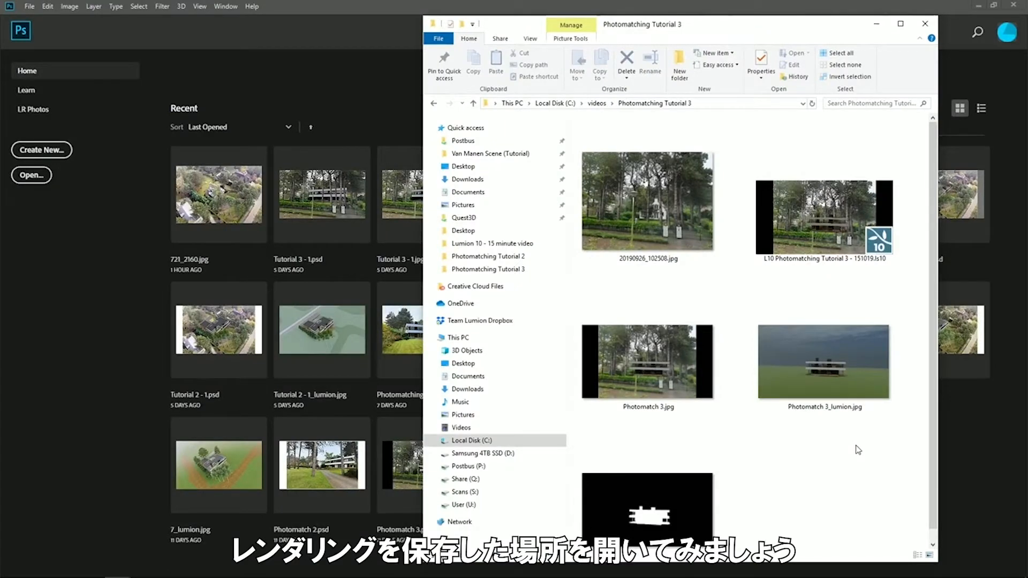
Step: Switch to Photoshop, open Photomatch 3.jpg from the Photomatching Tutorial 3 folder and place Photomatch 3_lumion.jpg on it as a layer
{"action": "left_click_drag", "start_coordinate": [714, 397], "coordinate": [298, 348]}
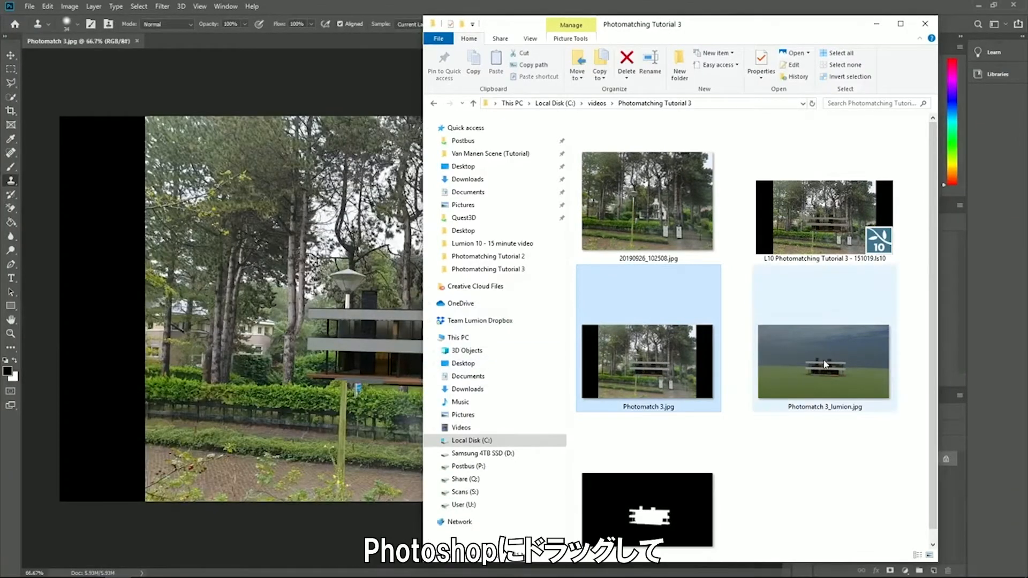
{"action": "left_click_drag", "start_coordinate": [840, 360], "coordinate": [334, 373]}
{"action": "key", "text": "Return"}
Step: Place Photomatch 3_PhotoMask.jpg and the site photo 20190926_102508.jpg as further layers in the document
{"action": "key", "text": "alt+Tab"}
{"action": "left_click_drag", "start_coordinate": [814, 498], "coordinate": [344, 414]}
{"action": "key", "text": "Return"}
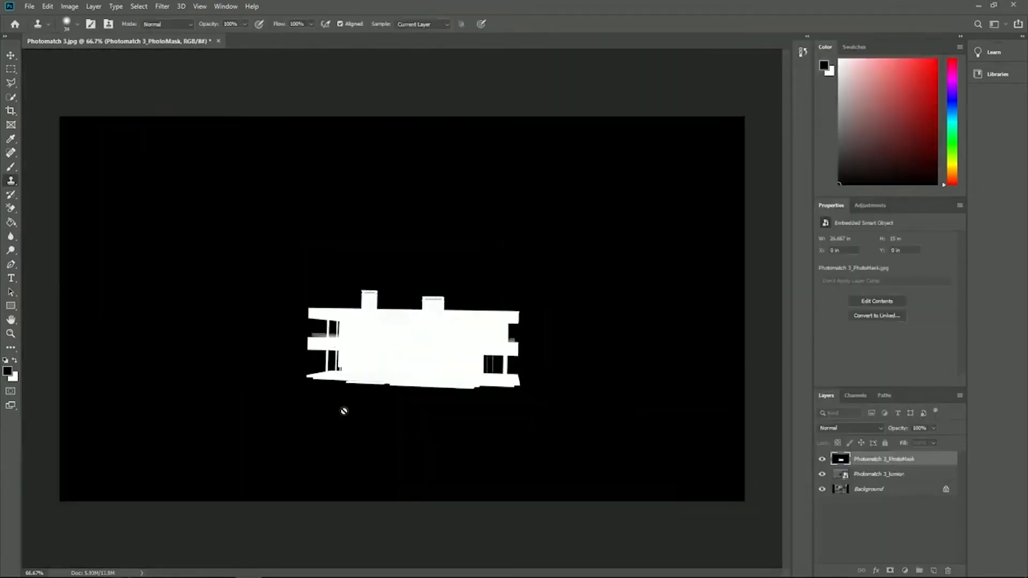
{"action": "key", "text": "alt+Tab"}
{"action": "left_click_drag", "start_coordinate": [644, 210], "coordinate": [402, 310]}
{"action": "key", "text": "Return"}
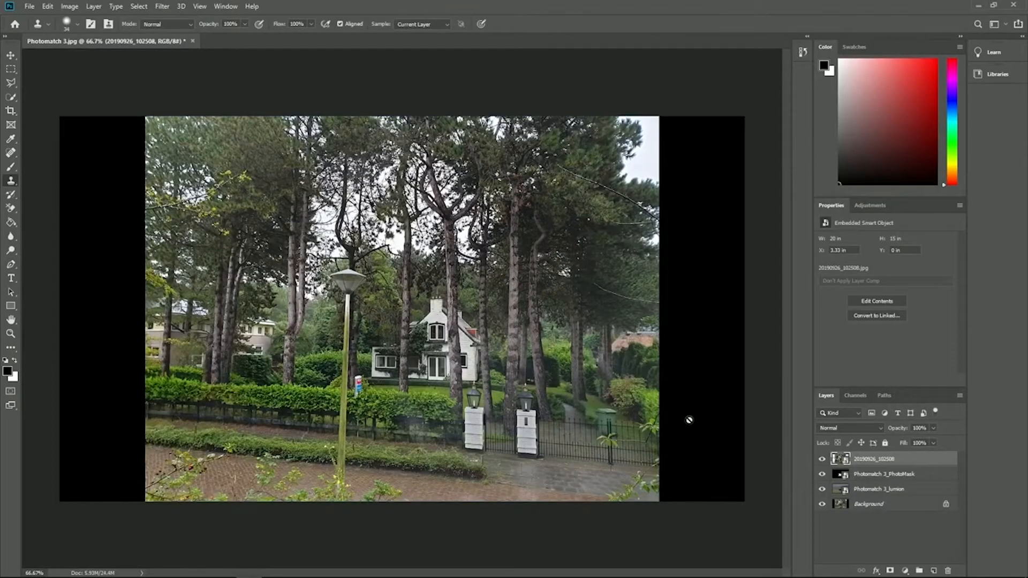
Step: Unlock the Background layer and rename it PhotoMatch
{"action": "left_click", "coordinate": [946, 505]}
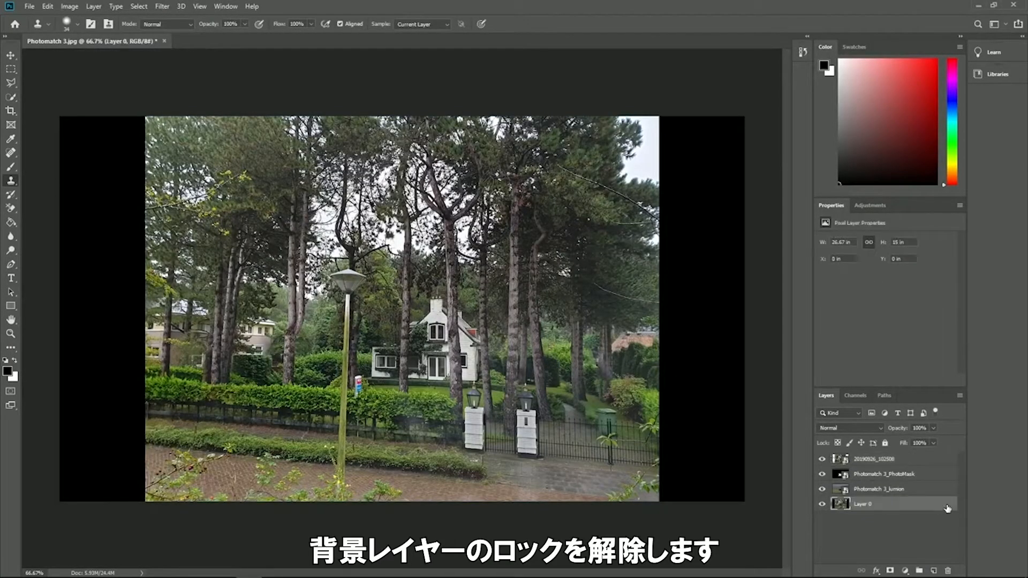
{"action": "double_click", "coordinate": [862, 503]}
{"action": "type", "text": "PhotoMatch"}
{"action": "key", "text": "Return"}
Step: Rename the Lumion image layer Render, the mask image layer PhotoMask and the site photo layer Original Photo
{"action": "left_click", "coordinate": [878, 489]}
{"action": "double_click", "coordinate": [878, 489]}
{"action": "type", "text": "Render"}
{"action": "key", "text": "Return"}
{"action": "double_click", "coordinate": [884, 474]}
{"action": "type", "text": "PhotoMask"}
{"action": "key", "text": "Return"}
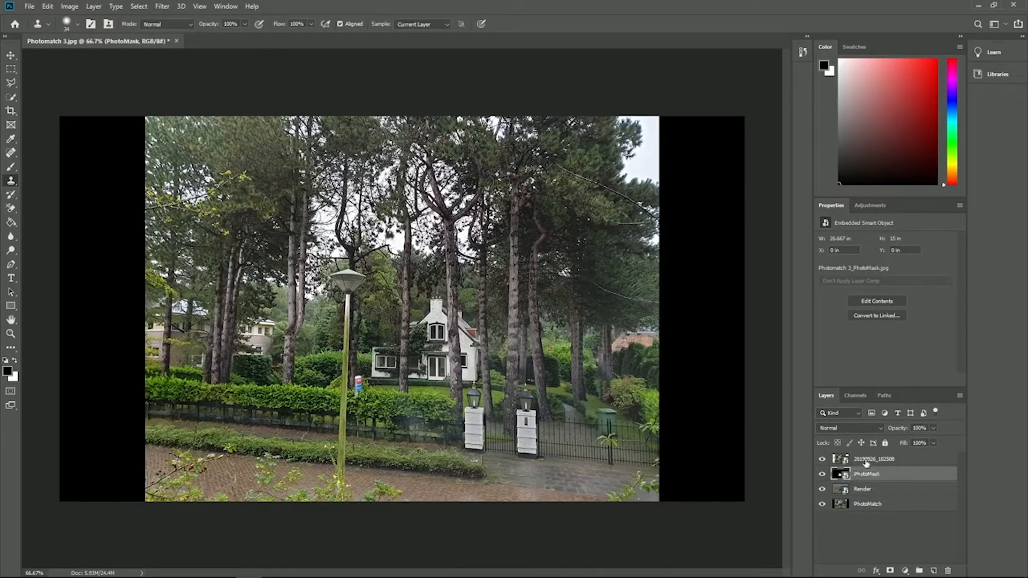
{"action": "double_click", "coordinate": [866, 459]}
{"action": "type", "text": "Original Photo"}
{"action": "key", "text": "Return"}
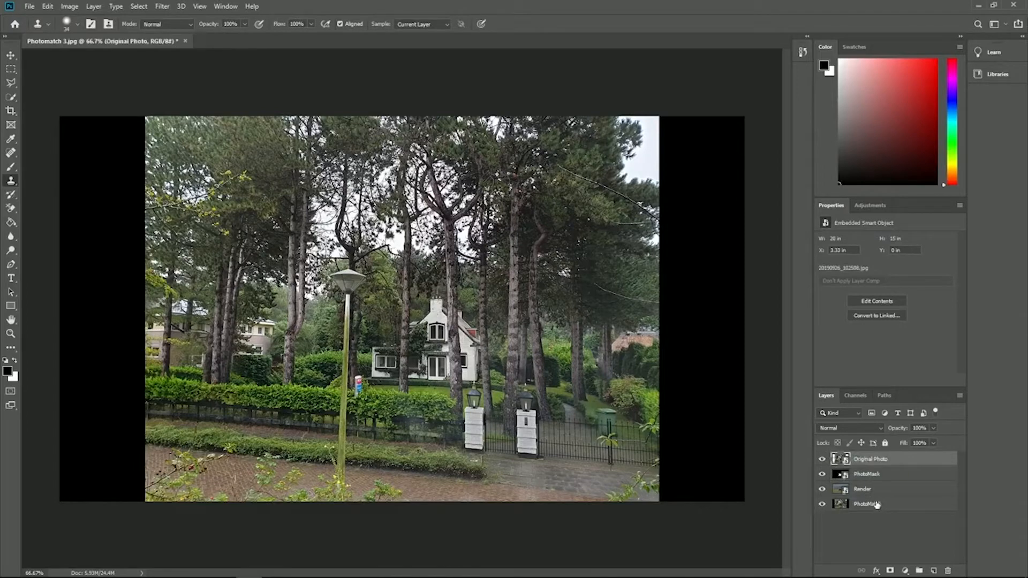
Step: Move the PhotoMatch layer directly below Original Photo and compare the two by toggling Original Photo's visibility
{"action": "left_click_drag", "start_coordinate": [880, 506], "coordinate": [838, 469]}
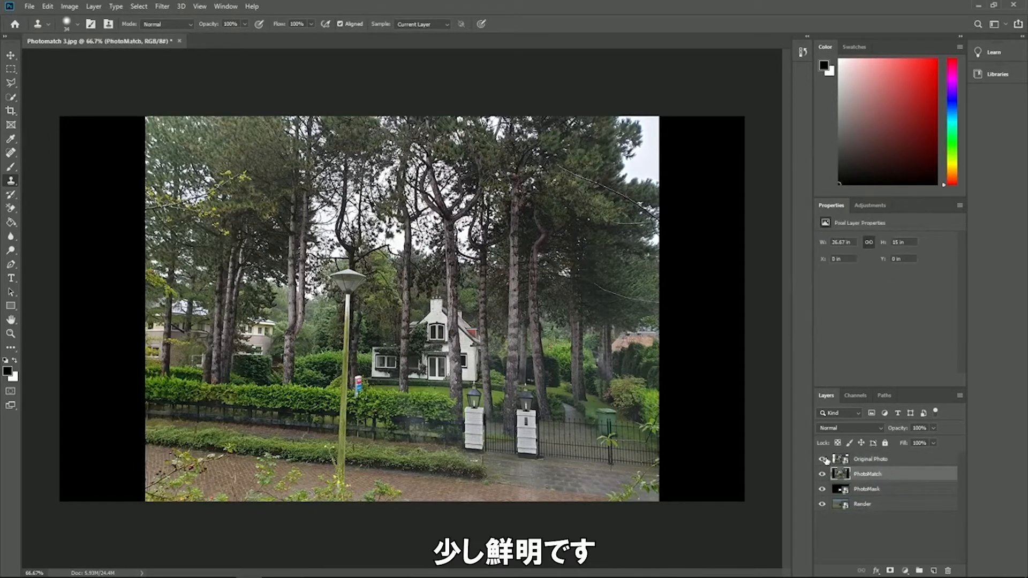
{"action": "left_click", "coordinate": [823, 459]}
{"action": "left_click", "coordinate": [823, 459]}
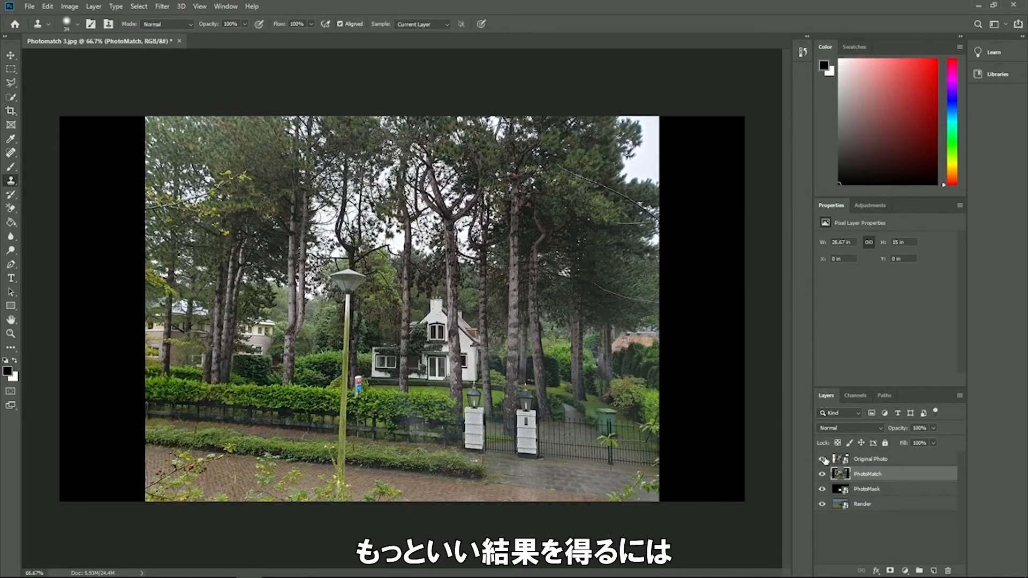
{"action": "left_click", "coordinate": [823, 459]}
{"action": "left_click", "coordinate": [823, 459]}
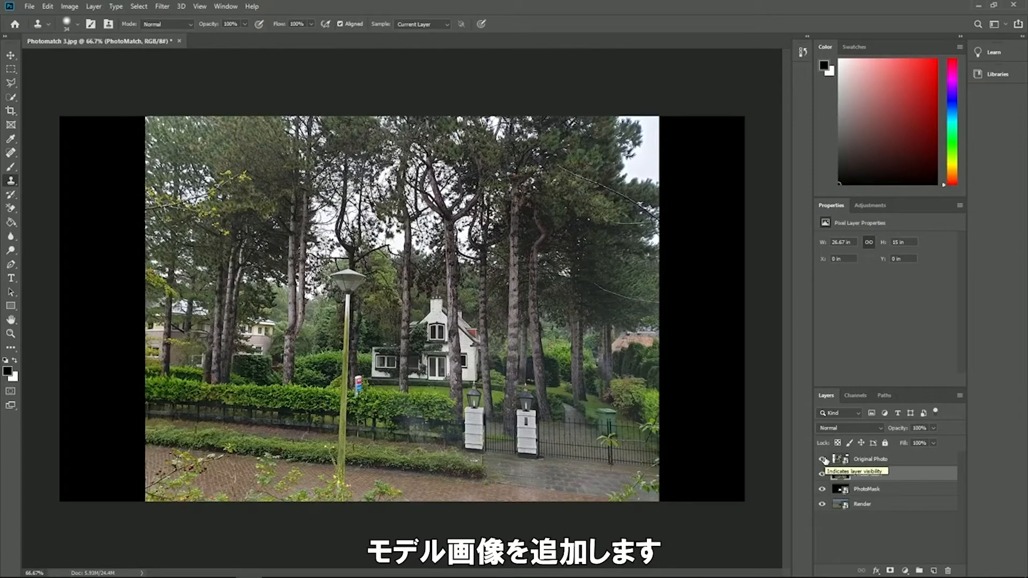
Step: Copy the whole PhotoMask image and hide the Original Photo, PhotoMatch and PhotoMask layers
{"action": "left_click", "coordinate": [873, 491]}
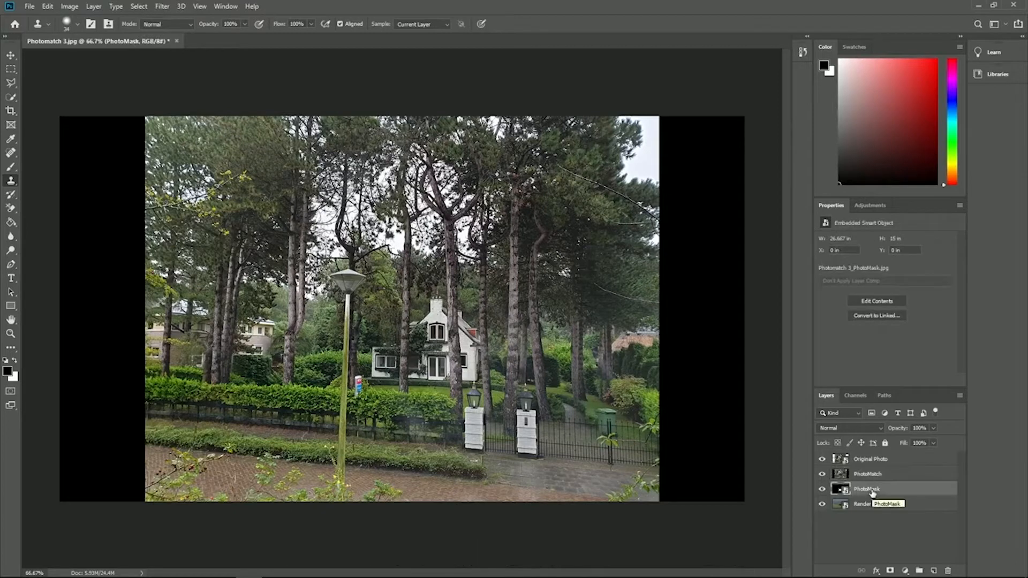
{"action": "left_click", "coordinate": [823, 460]}
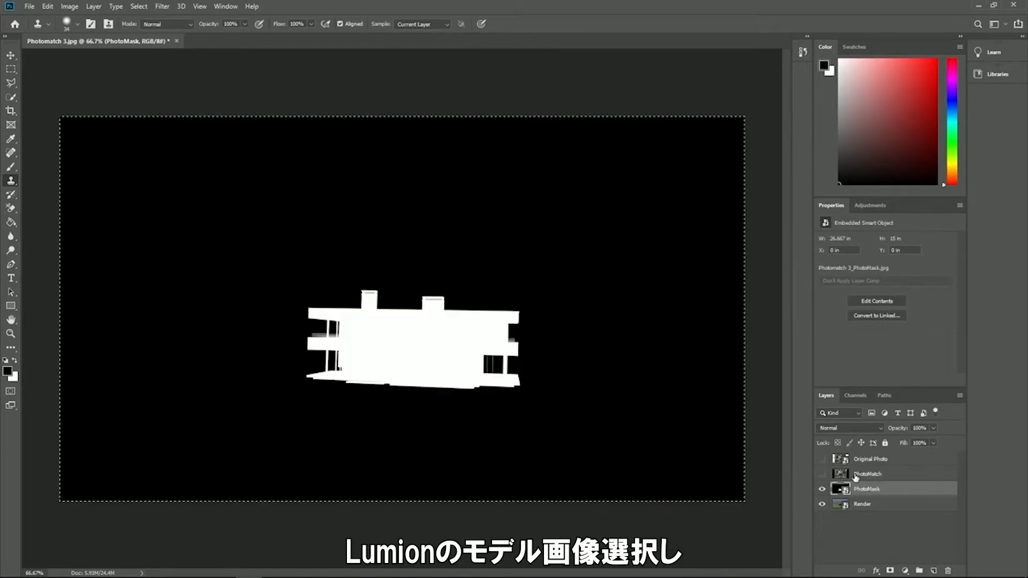
{"action": "left_click", "coordinate": [822, 489]}
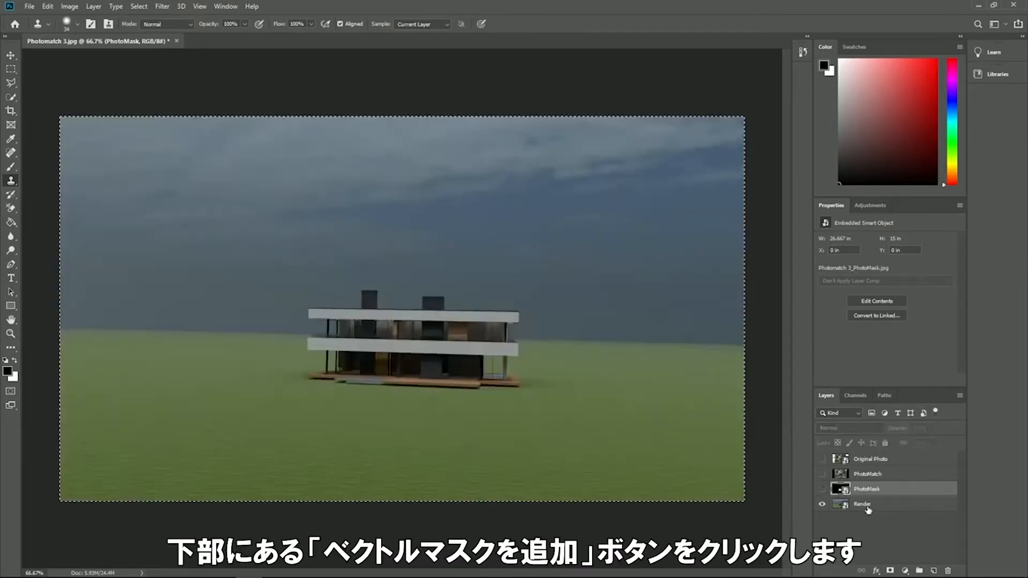
Step: Add a layer mask to the Render layer and paste the copied mask image into its Render Mask channel to isolate the villa
{"action": "left_click", "coordinate": [870, 507]}
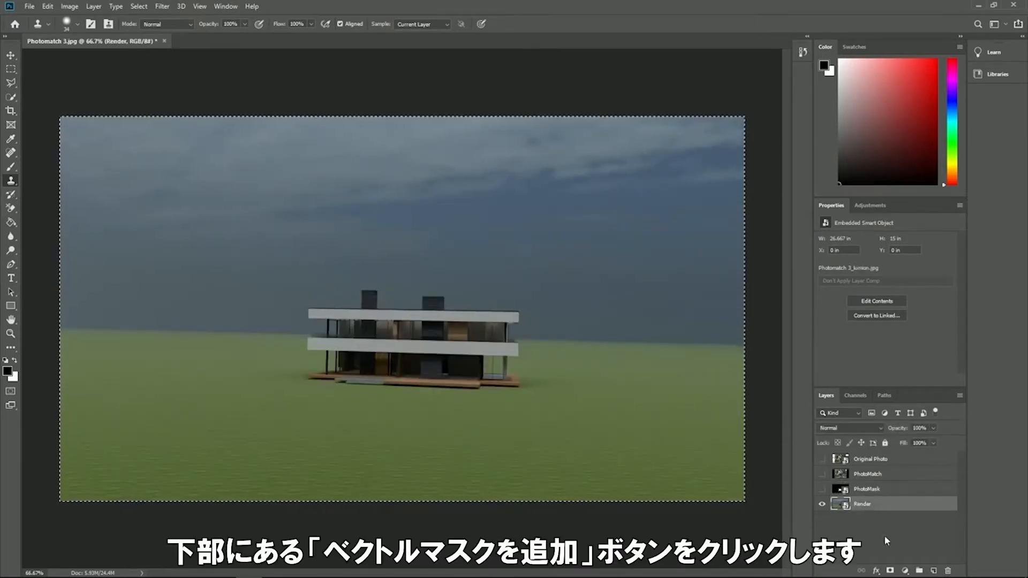
{"action": "left_click", "coordinate": [891, 569]}
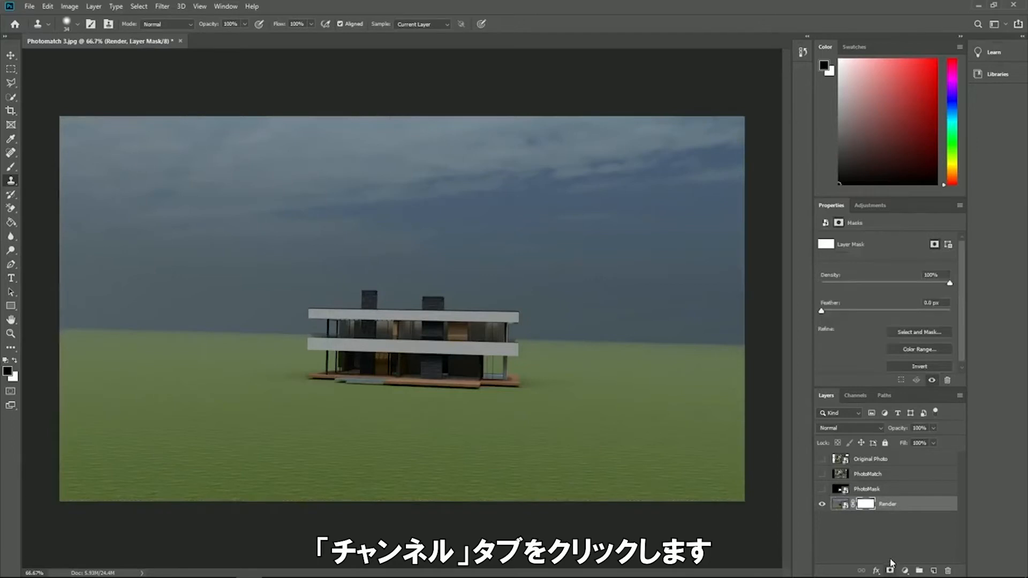
{"action": "left_click", "coordinate": [859, 396]}
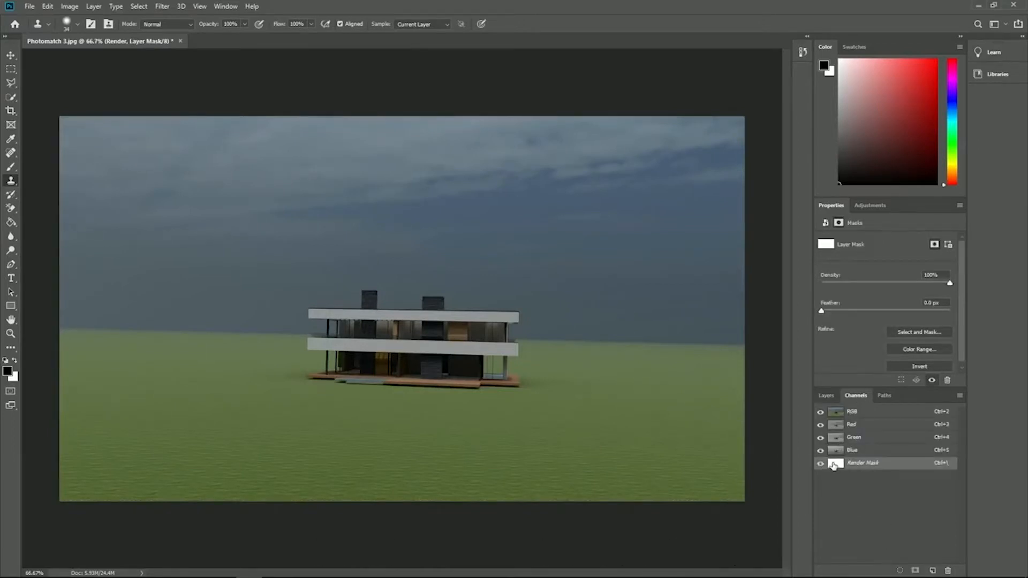
{"action": "key", "text": "ctrl+v"}
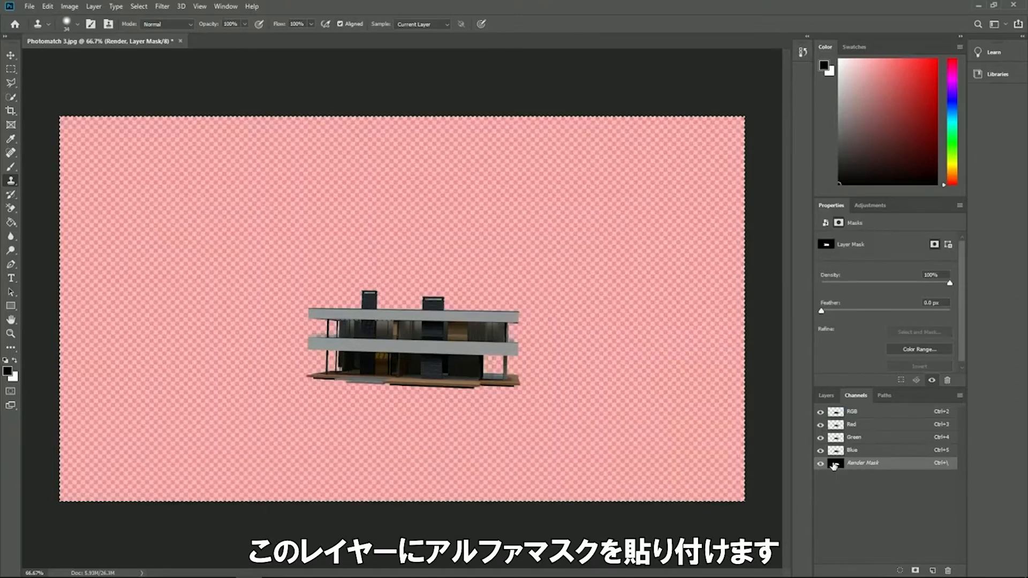
{"action": "left_click", "coordinate": [828, 395]}
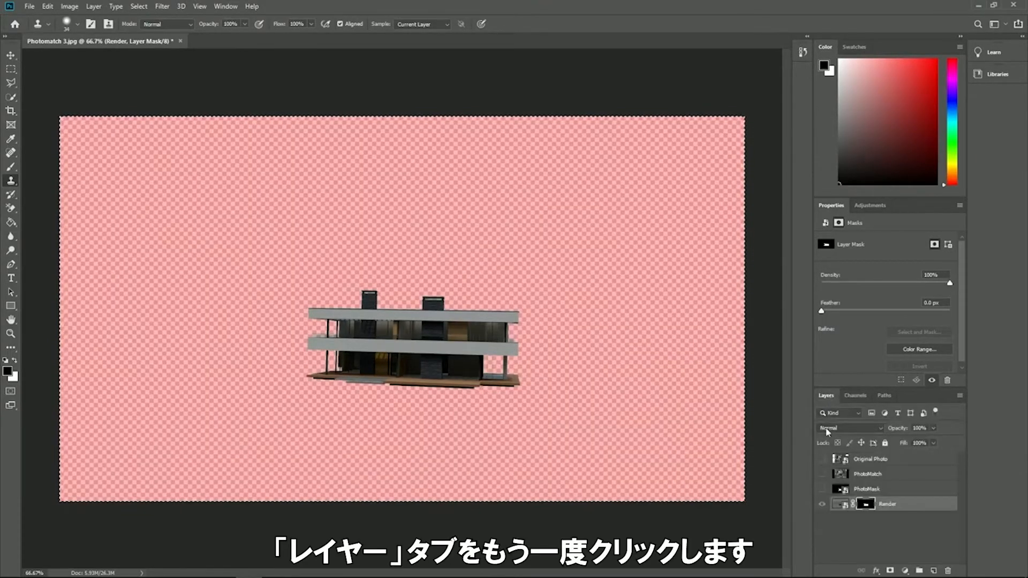
{"action": "left_click", "coordinate": [823, 488]}
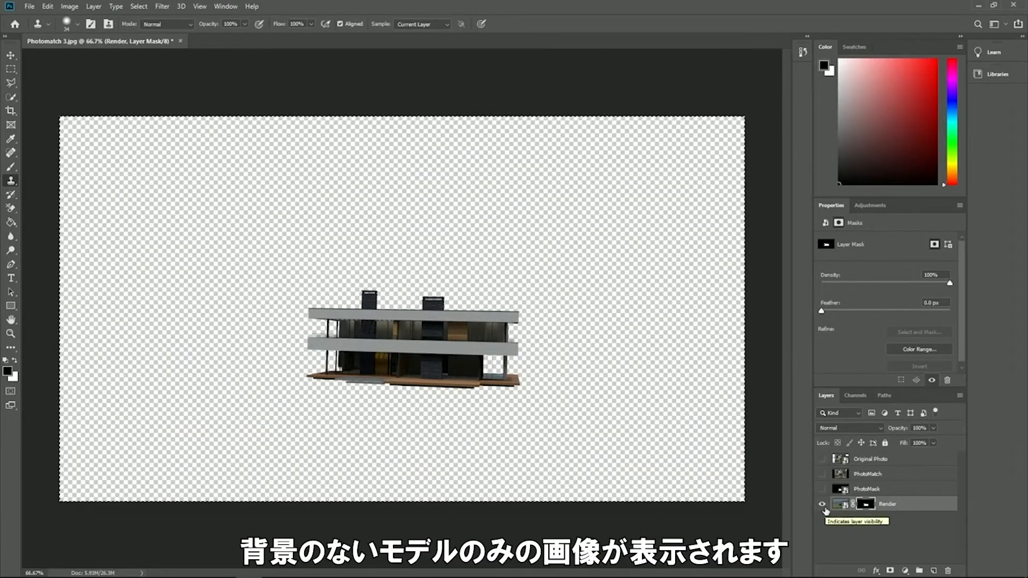
Step: Move the Render layer to the top, show Original Photo beneath it, check both by toggling visibility and select the Render layer's mask
{"action": "left_click_drag", "start_coordinate": [887, 508], "coordinate": [886, 457]}
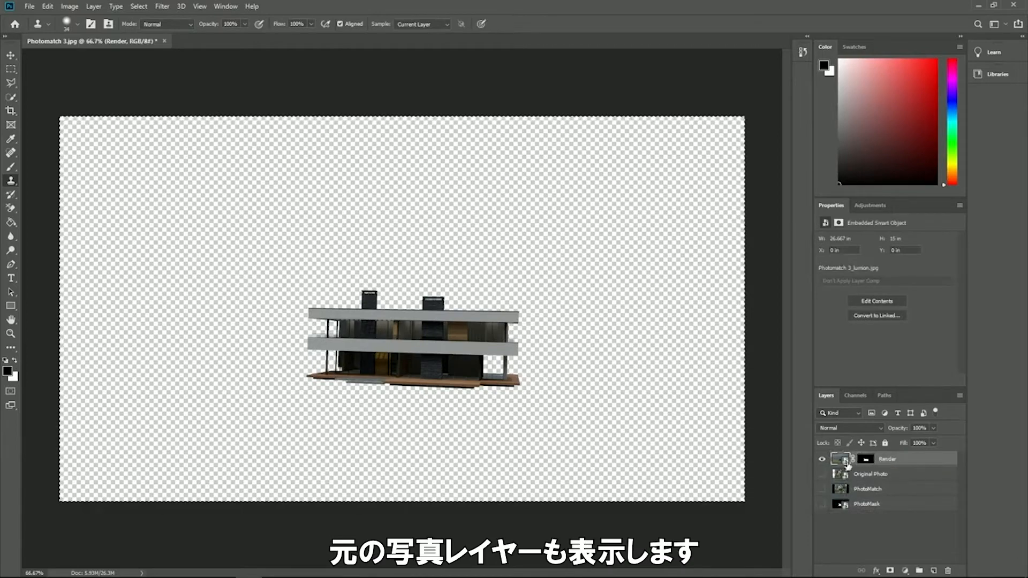
{"action": "left_click", "coordinate": [822, 475]}
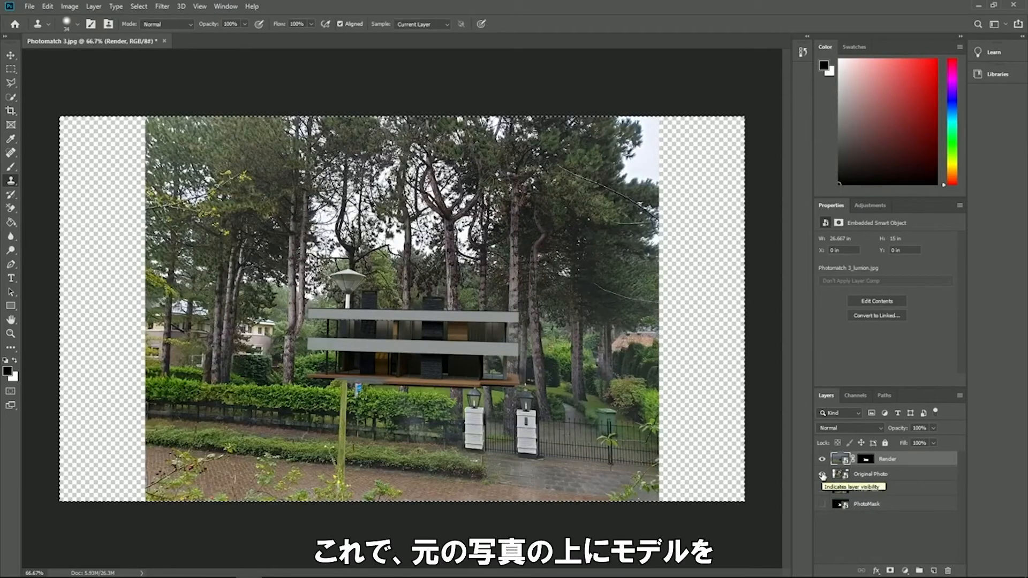
{"action": "left_click", "coordinate": [823, 475]}
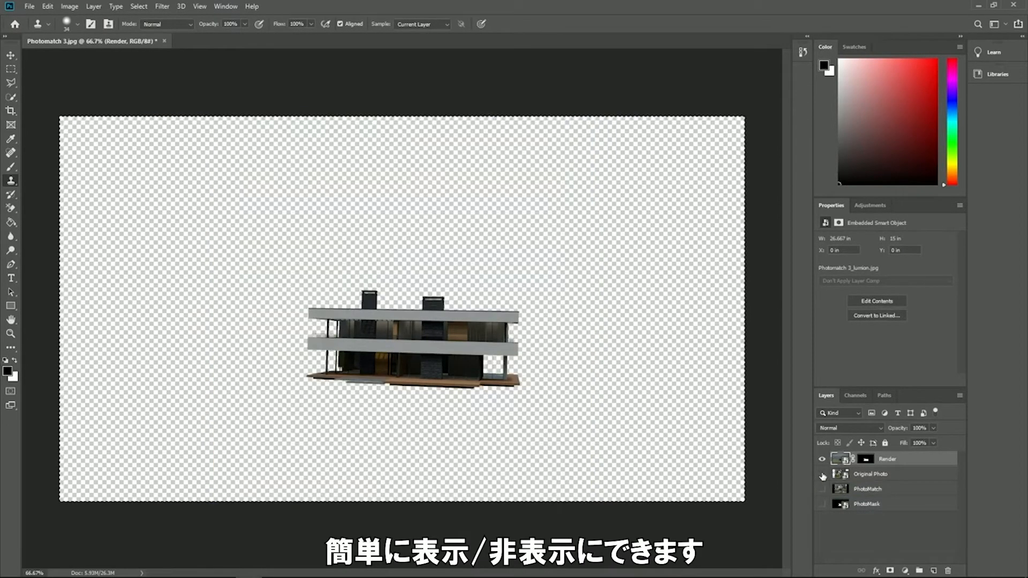
{"action": "left_click", "coordinate": [823, 475]}
{"action": "left_click", "coordinate": [822, 459]}
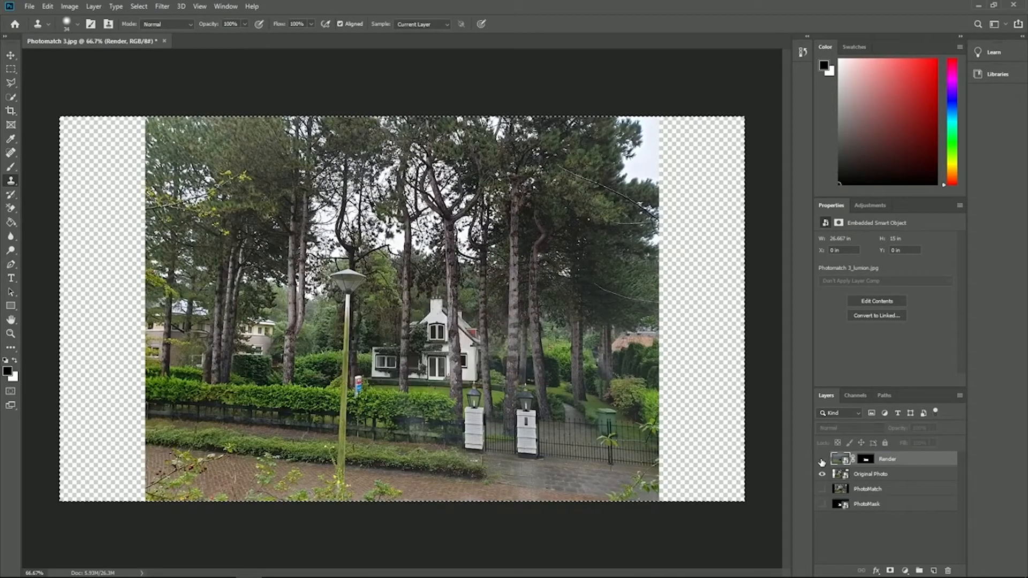
{"action": "left_click", "coordinate": [822, 459]}
{"action": "left_click", "coordinate": [866, 458]}
Step: Try hiding part of the villa's facade by painting on the Render layer's mask with a black brush
{"action": "left_click", "coordinate": [11, 168]}
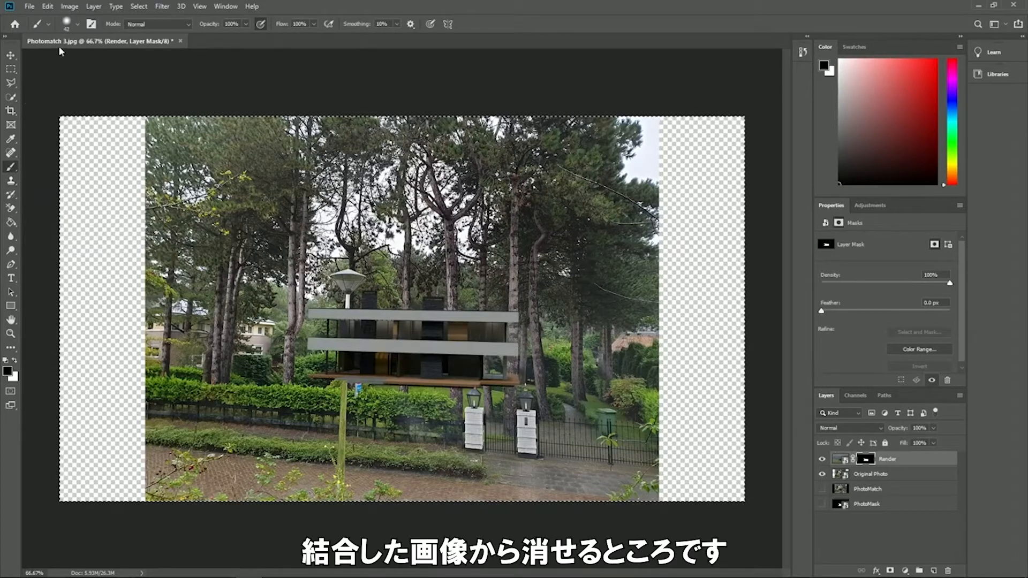
{"action": "left_click", "coordinate": [78, 24]}
{"action": "left_click_drag", "start_coordinate": [78, 86], "coordinate": [75, 86]}
{"action": "left_click", "coordinate": [78, 25]}
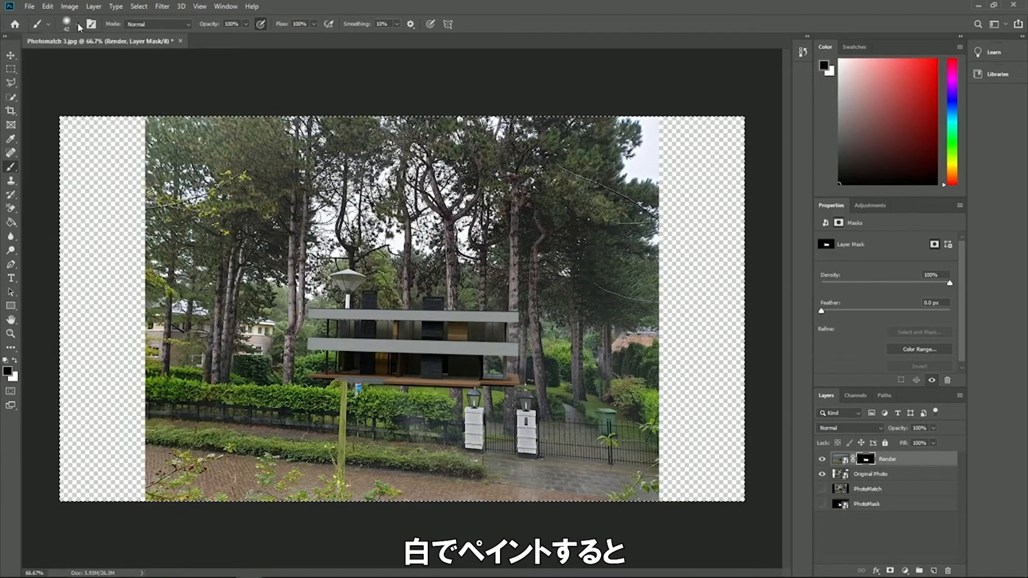
{"action": "mouse_move", "coordinate": [486, 347]}
{"action": "left_mouse_down"}
{"action": "mouse_move", "coordinate": [509, 355]}
{"action": "mouse_move", "coordinate": [508, 310]}
{"action": "left_mouse_up"}
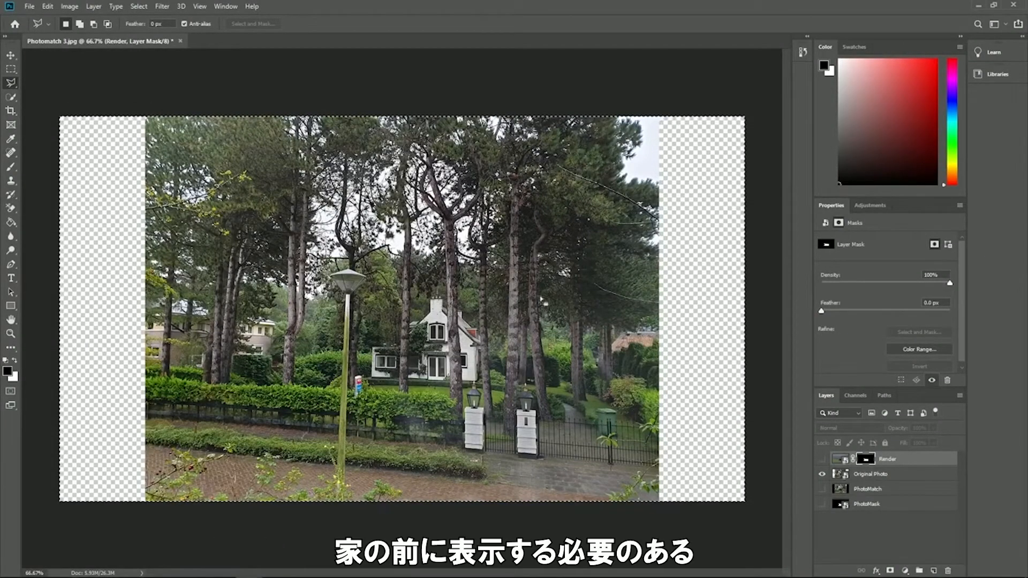
Step: Hide the Render layer and select the slim tree trunk beside the white house's right wall with the Polygonal Lasso
{"action": "left_click", "coordinate": [823, 461]}
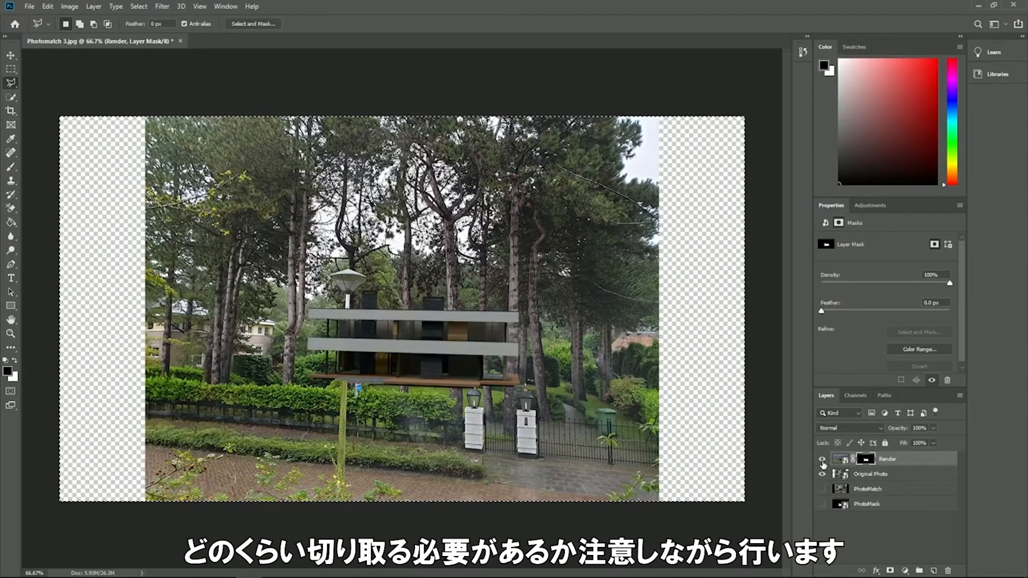
{"action": "left_click", "coordinate": [823, 461]}
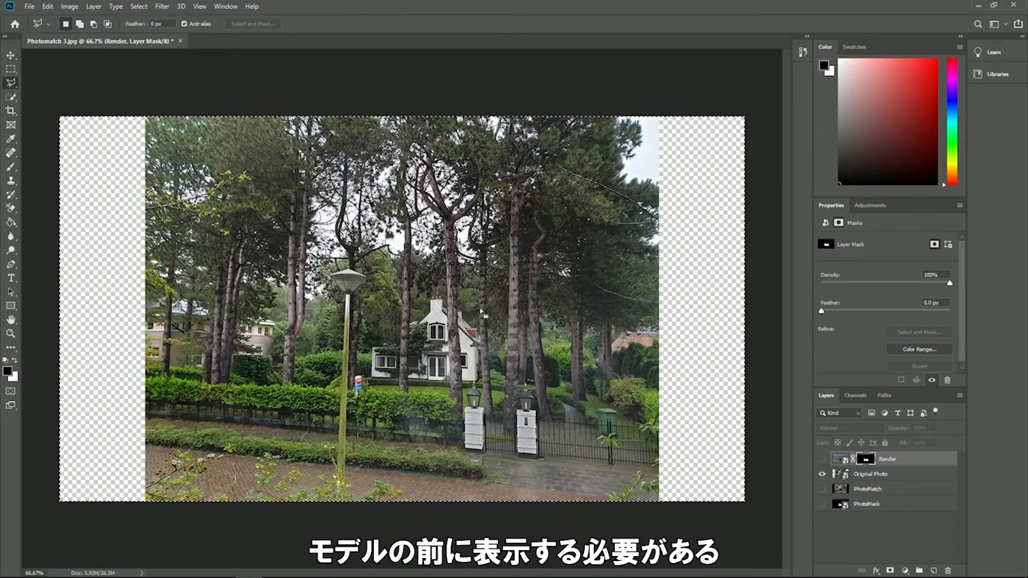
{"action": "scroll", "coordinate": [482, 311], "scroll_direction": "up", "scroll_amount": 5}
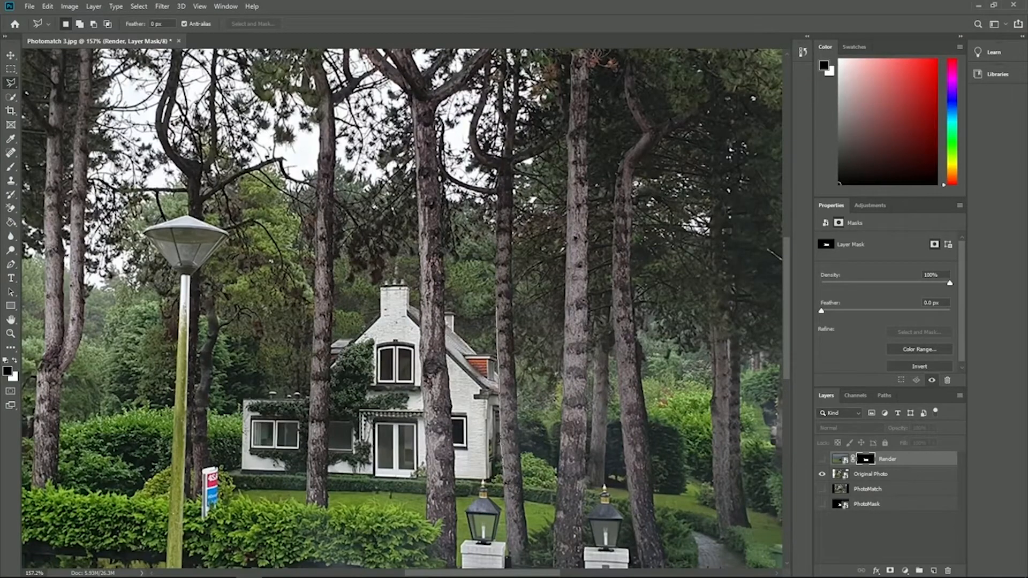
{"action": "left_click", "coordinate": [522, 498]}
{"action": "left_click", "coordinate": [514, 304]}
{"action": "double_click", "coordinate": [497, 304]}
Step: Show the Render layer again and fill the selected trunk area on its mask with black using the Paint Bucket
{"action": "left_click", "coordinate": [11, 223]}
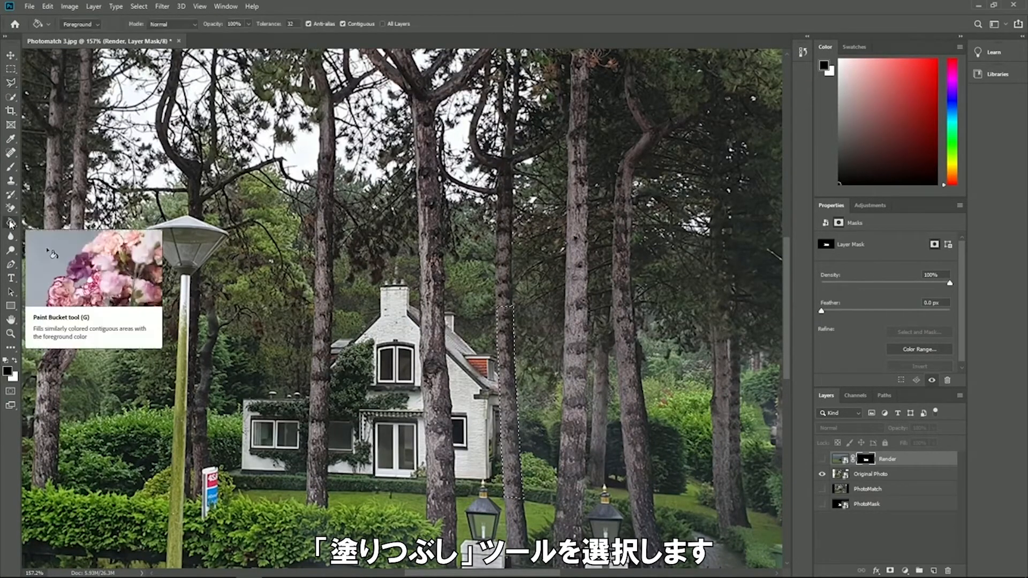
{"action": "left_click", "coordinate": [822, 460]}
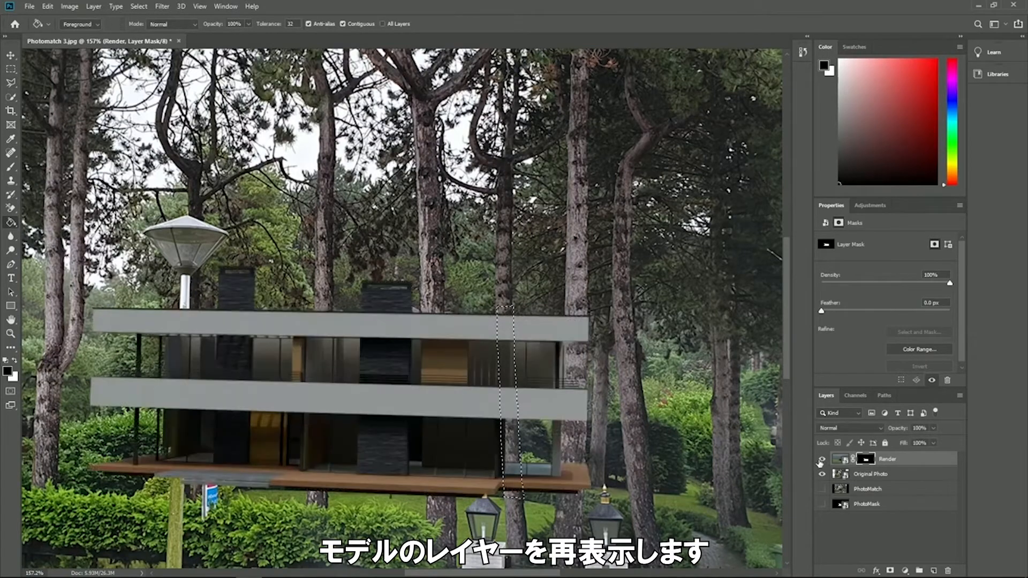
{"action": "left_click", "coordinate": [510, 387]}
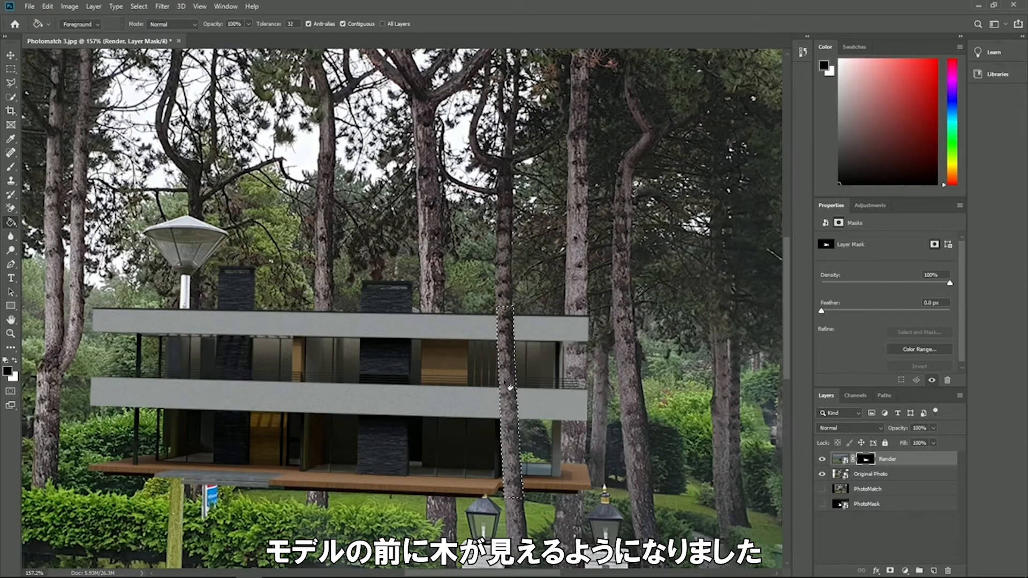
Step: Compare the composite with the original photo by hiding the Render layer and showing it again
{"action": "left_click", "coordinate": [822, 459]}
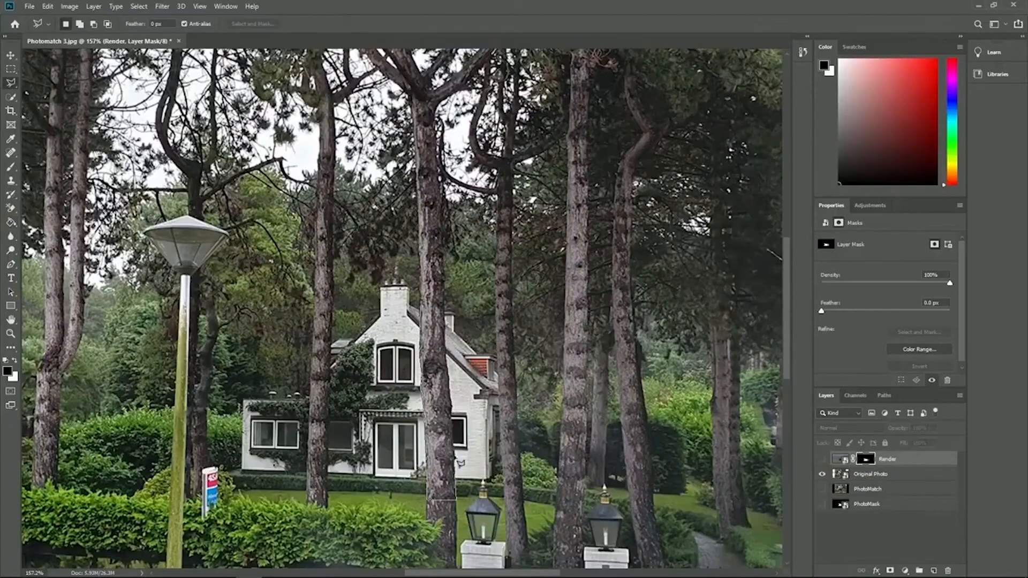
{"action": "left_click", "coordinate": [822, 459]}
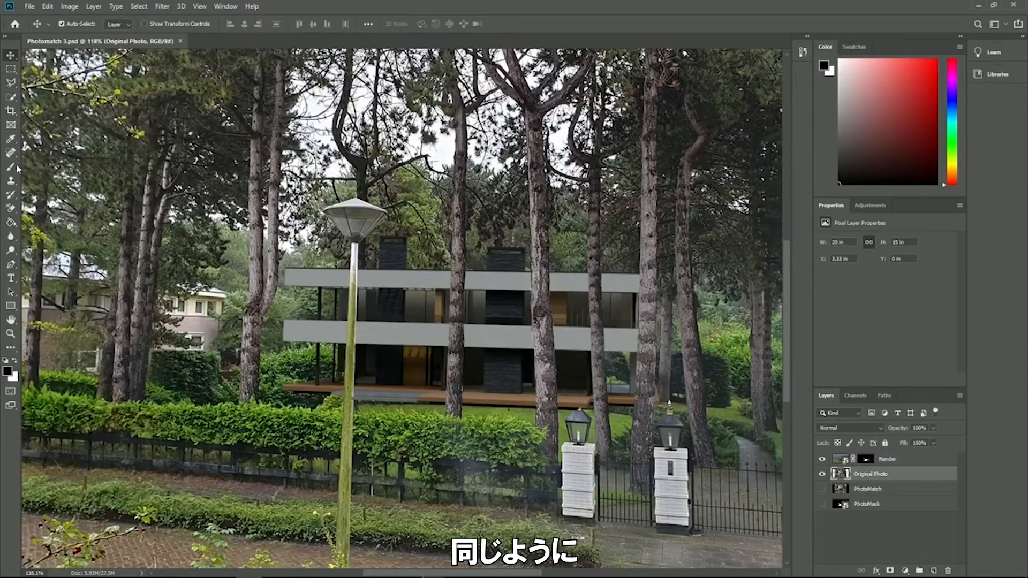
Step: Paint black on the Render layer's mask with the Brush along the villa's deck edge so the photo's hedge and grass cover it
{"action": "left_click", "coordinate": [10, 167]}
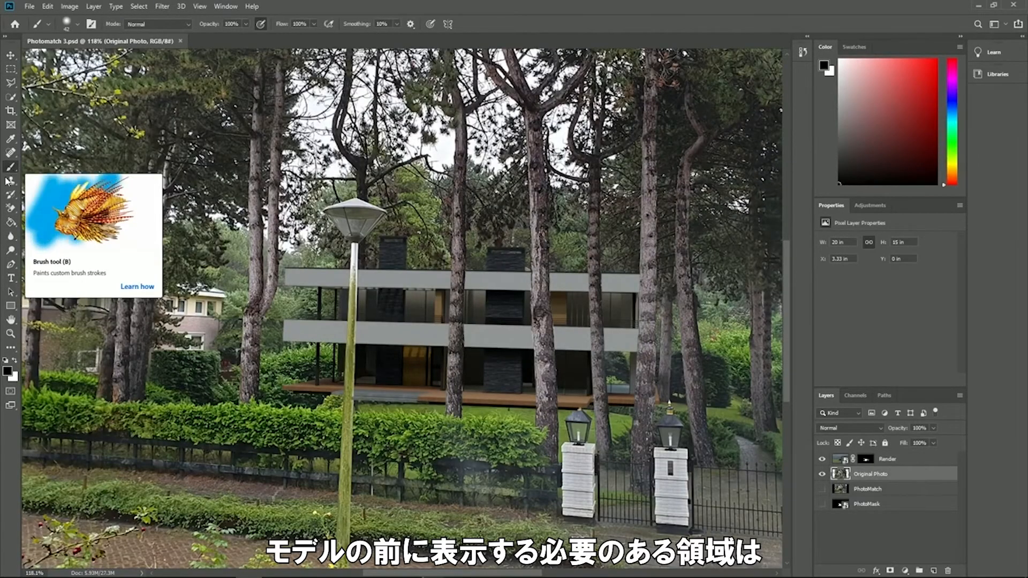
{"action": "left_click", "coordinate": [866, 459]}
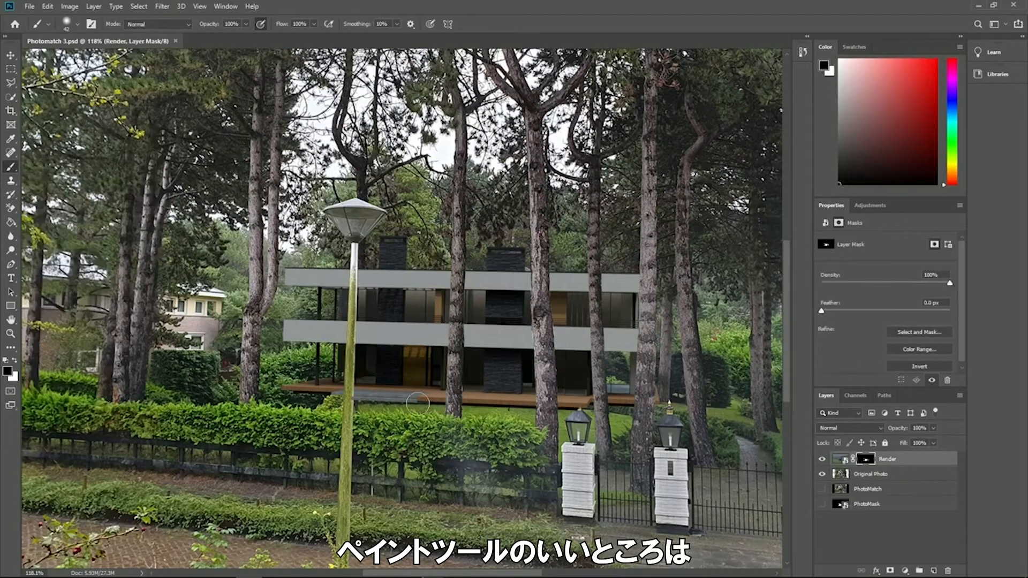
{"action": "mouse_move", "coordinate": [412, 403]}
{"action": "left_mouse_down"}
{"action": "mouse_move", "coordinate": [287, 390]}
{"action": "mouse_move", "coordinate": [325, 399]}
{"action": "left_mouse_up"}
{"action": "left_click_drag", "start_coordinate": [478, 407], "coordinate": [509, 402]}
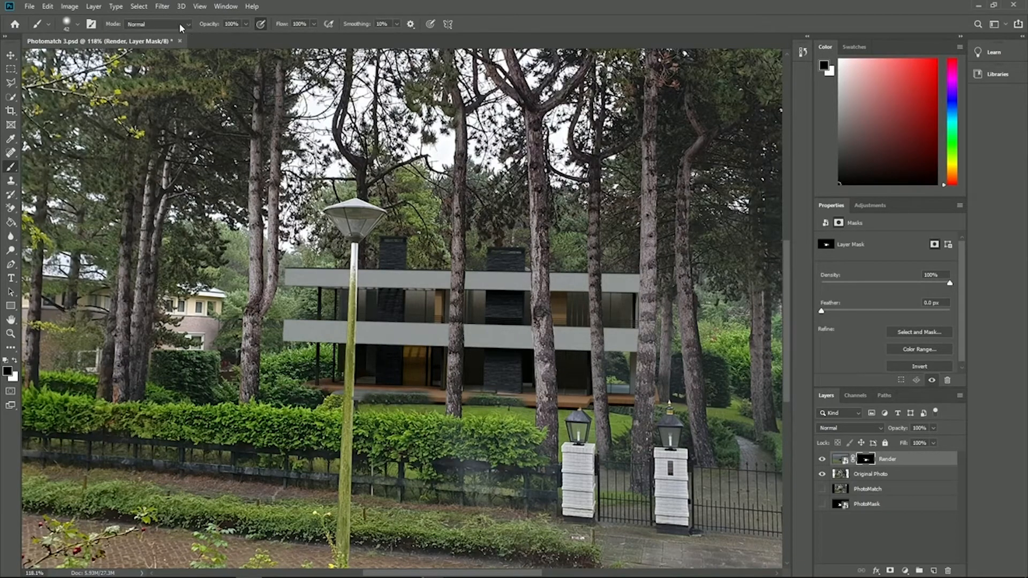
{"action": "left_click", "coordinate": [77, 24]}
{"action": "left_click_drag", "start_coordinate": [72, 59], "coordinate": [68, 59]}
{"action": "left_click", "coordinate": [602, 404]}
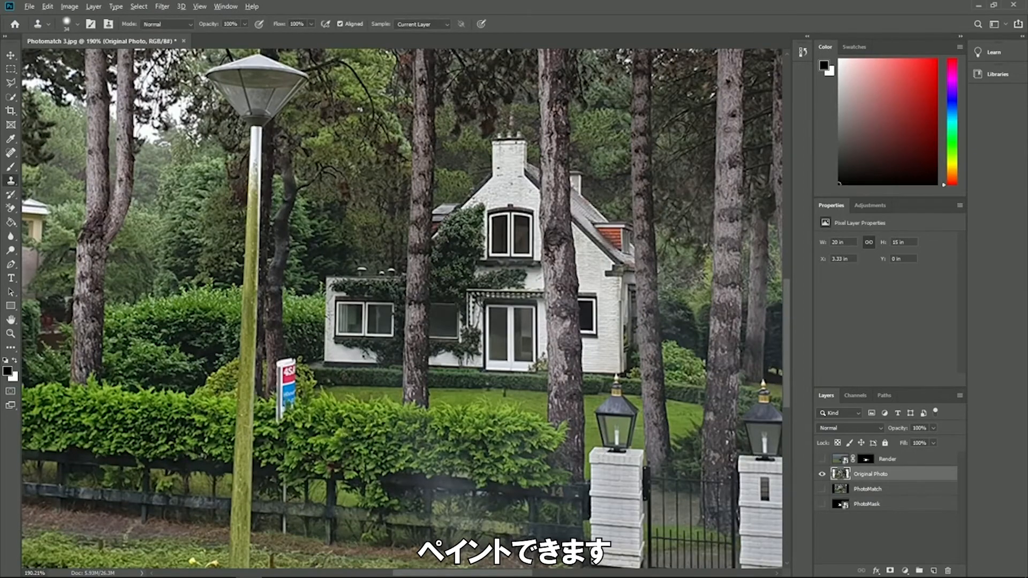
Step: Sample the hedge on the Original Photo layer with the Clone Stamp and paint it over the sign beside the lamp post
{"action": "left_click", "coordinate": [339, 413], "text": "alt"}
{"action": "left_click_drag", "start_coordinate": [290, 415], "coordinate": [288, 370]}
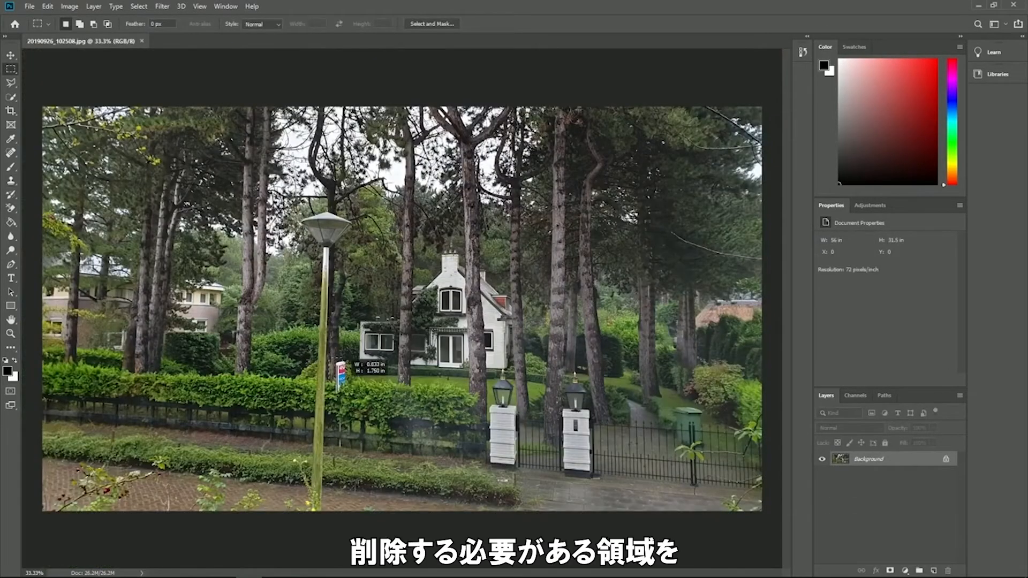
Step: In 20190926_102508.jpg, select the sign with a rectangular marquee and fill it using Content-Aware contents, Color Adaptation, Normal mode and 100% opacity
{"action": "left_click_drag", "start_coordinate": [329, 357], "coordinate": [385, 402]}
{"action": "left_click", "coordinate": [47, 7]}
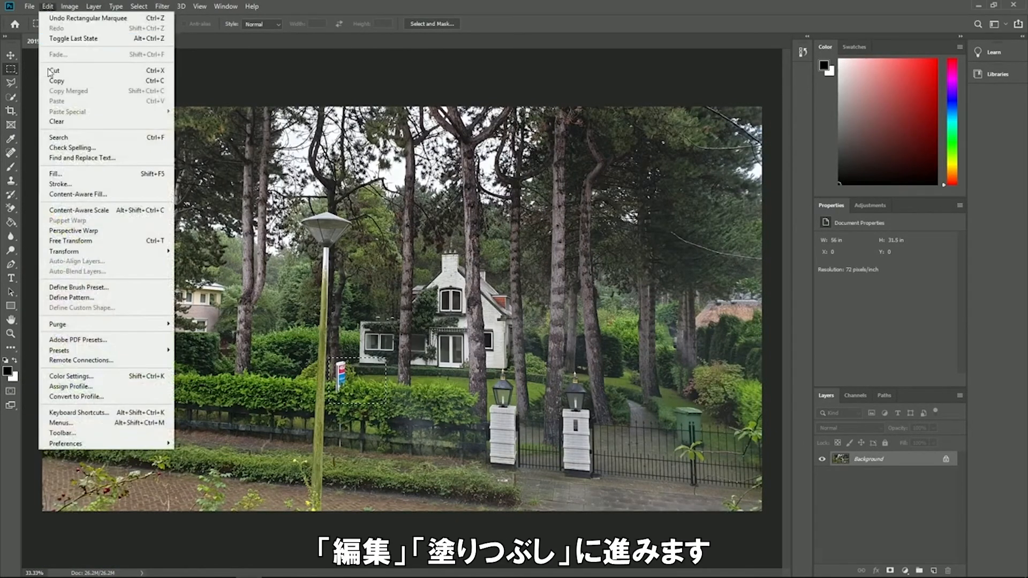
{"action": "left_click", "coordinate": [56, 174]}
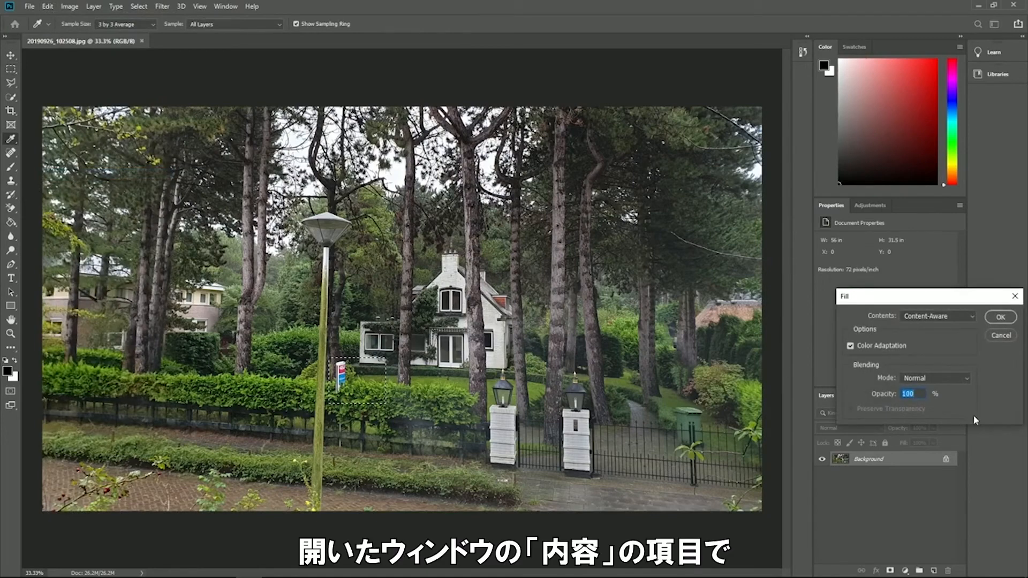
{"action": "left_click", "coordinate": [1002, 319]}
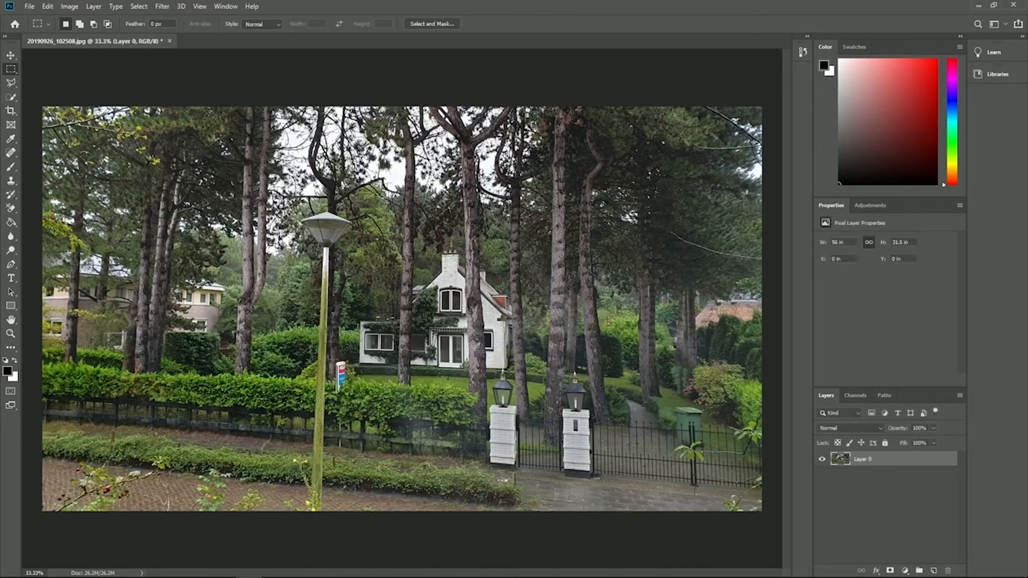
Step: Select the sign tightly and replace it using Content-Aware Fill, excluding the white house and lamp post from sampling and outputting to a new layer
{"action": "left_click_drag", "start_coordinate": [335, 360], "coordinate": [348, 397]}
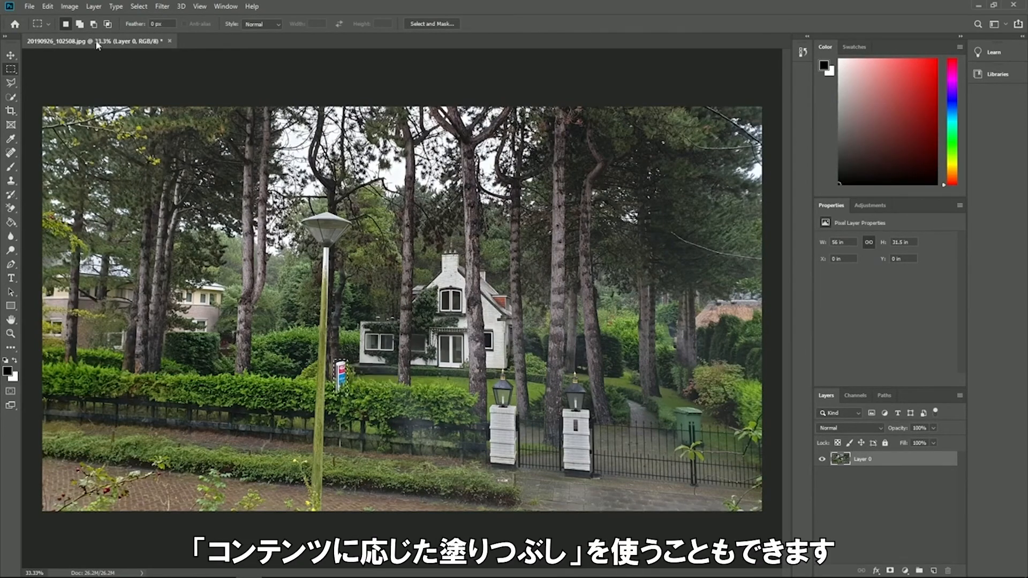
{"action": "left_click", "coordinate": [48, 7]}
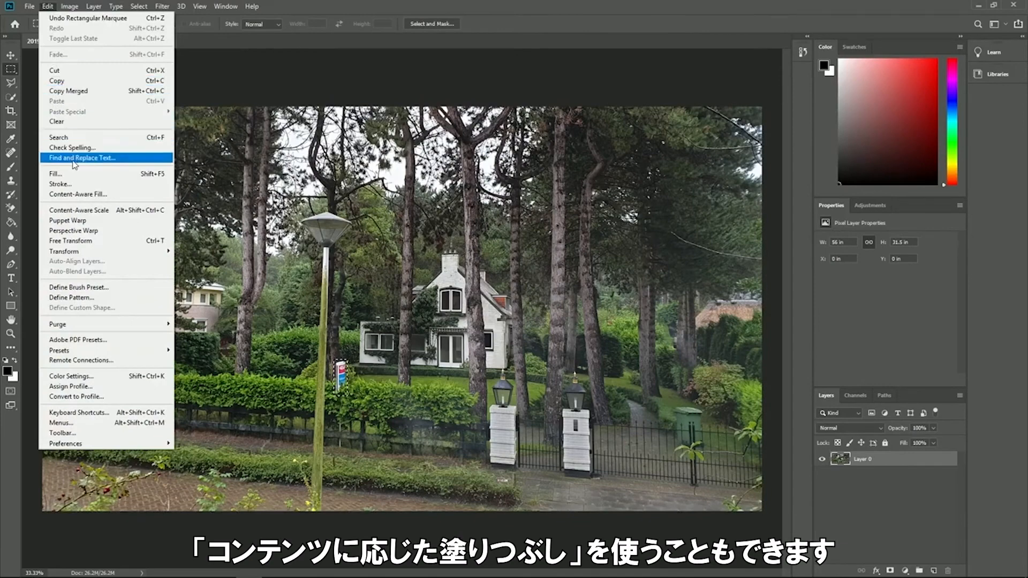
{"action": "left_click", "coordinate": [81, 195]}
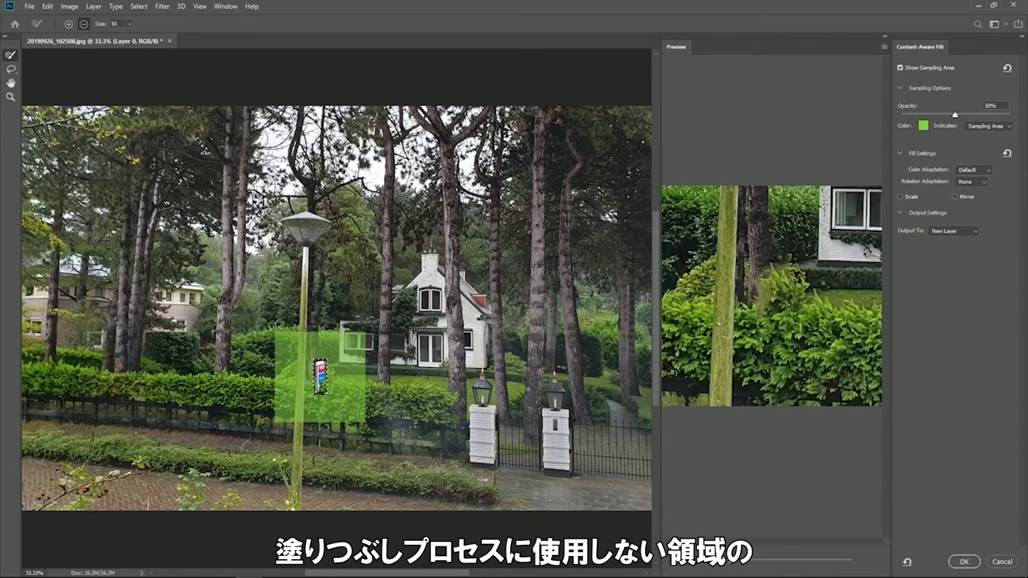
{"action": "mouse_move", "coordinate": [340, 369]}
{"action": "left_mouse_down"}
{"action": "mouse_move", "coordinate": [346, 335]}
{"action": "mouse_move", "coordinate": [343, 359]}
{"action": "mouse_move", "coordinate": [354, 343]}
{"action": "mouse_move", "coordinate": [359, 362]}
{"action": "left_mouse_up"}
{"action": "mouse_move", "coordinate": [304, 331]}
{"action": "left_mouse_down"}
{"action": "mouse_move", "coordinate": [299, 425]}
{"action": "mouse_move", "coordinate": [300, 330]}
{"action": "left_mouse_up"}
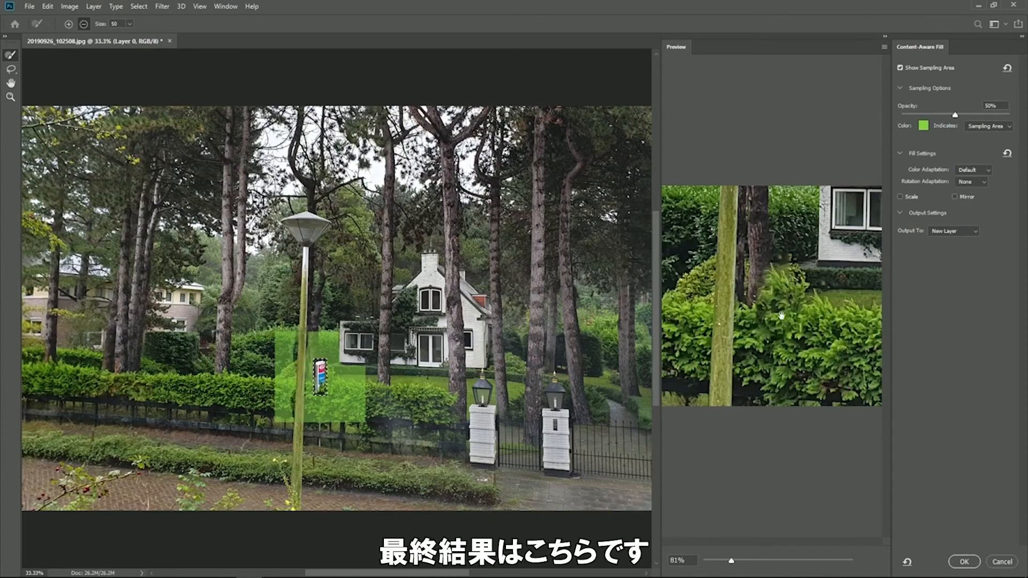
{"action": "left_click", "coordinate": [964, 561]}
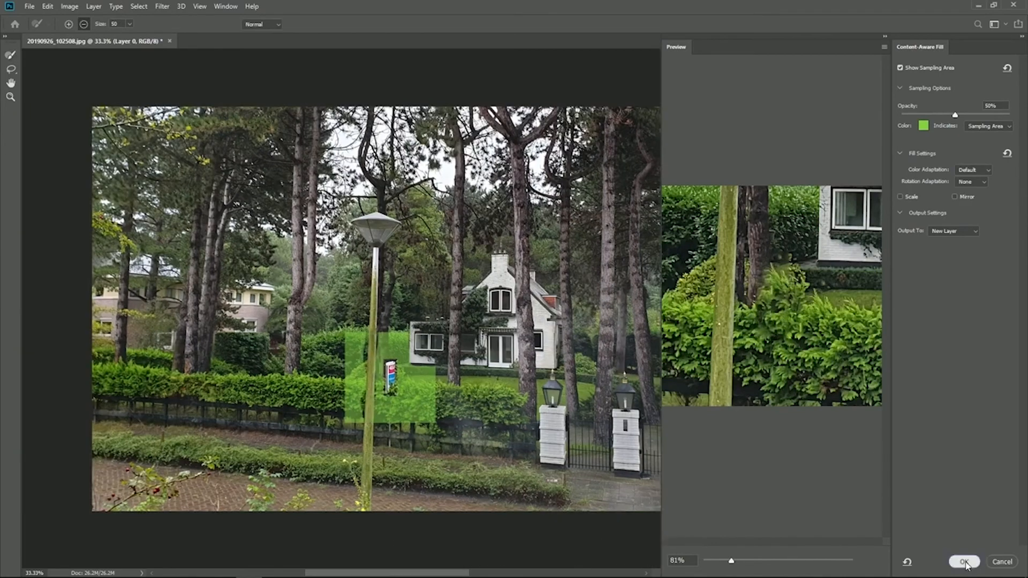